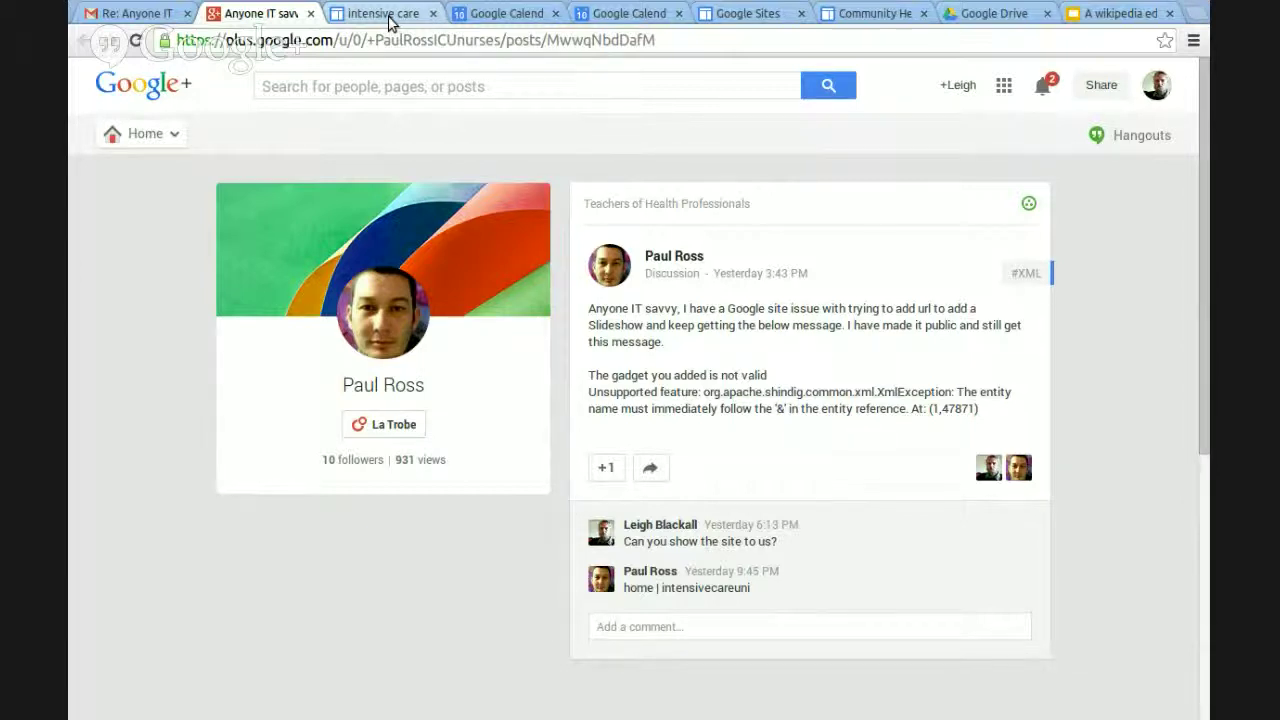
Look over the home page of the intensive care uni site
left_click(390, 22)
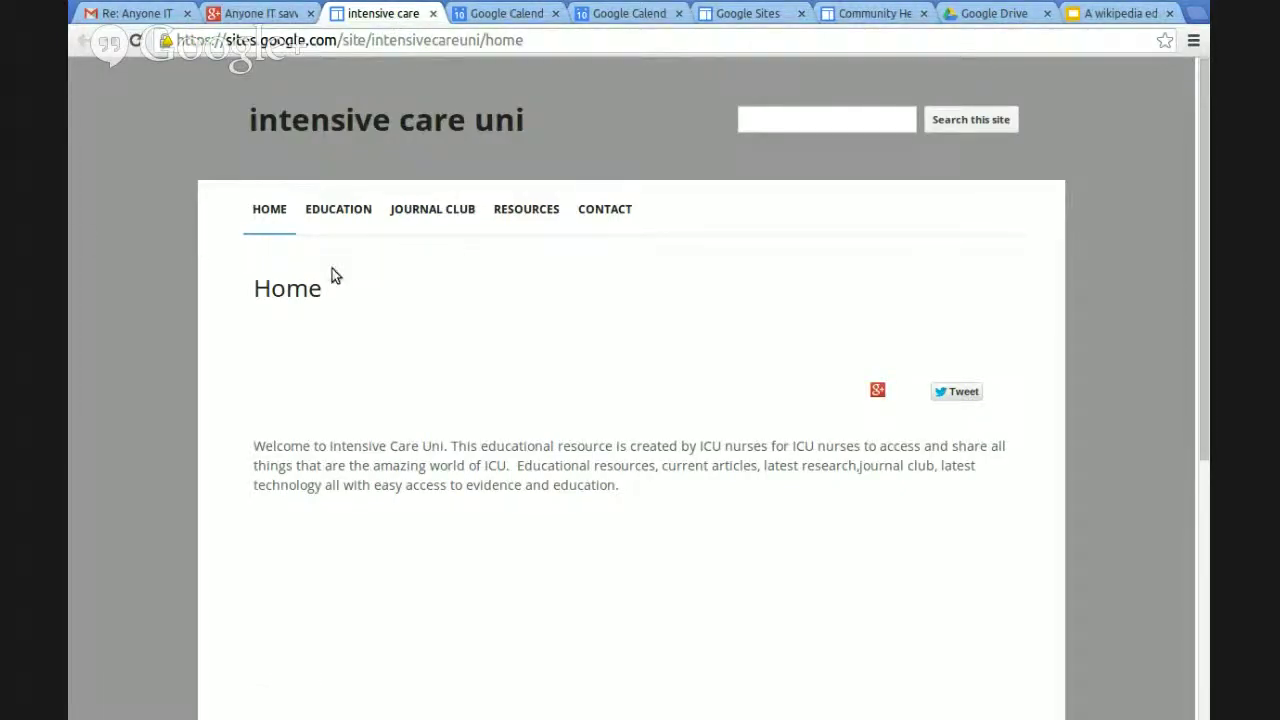
scroll(495, 375, "down", 3)
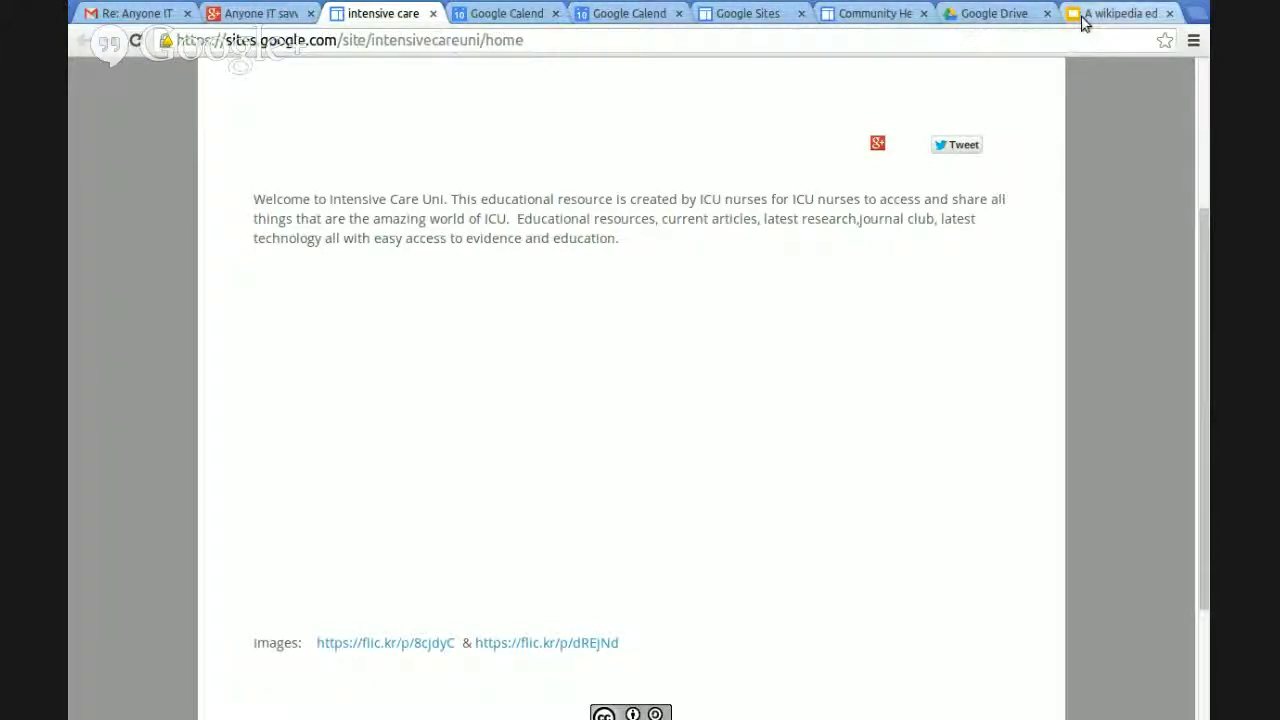
Switch to the Community Health site's About page and place the text cursor on the empty line below the paragraph
left_click(843, 16)
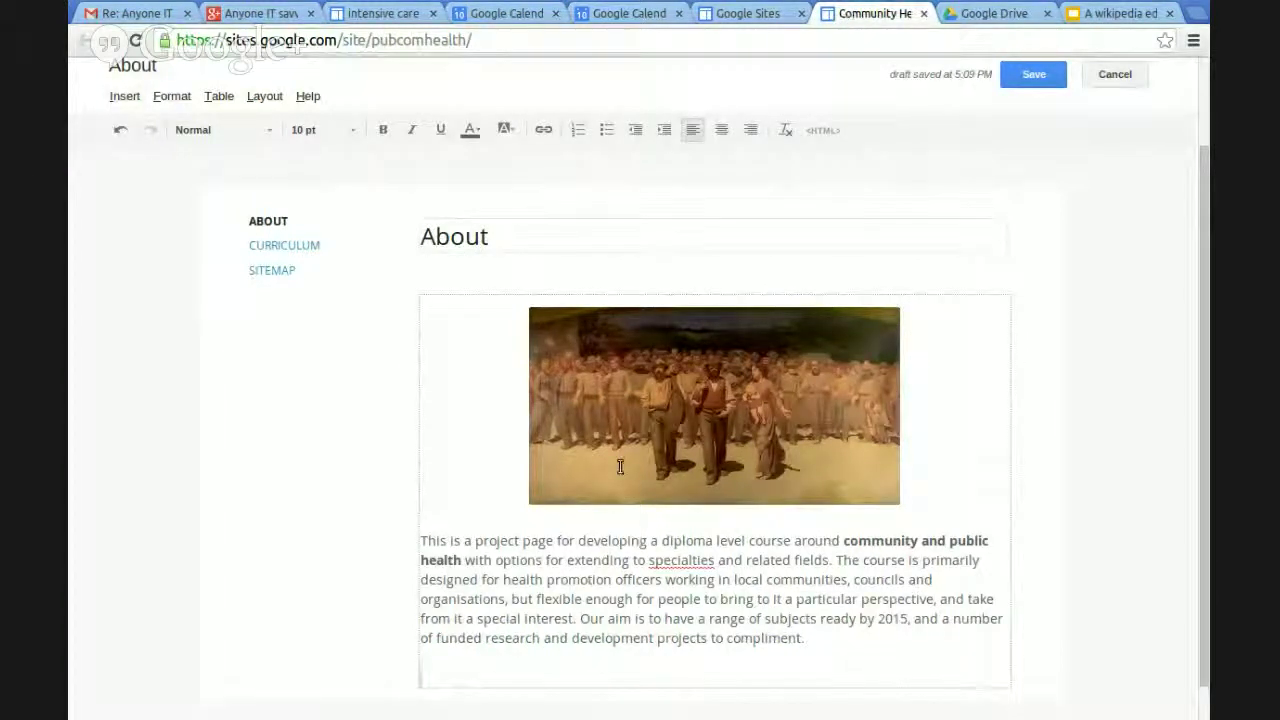
scroll(433, 660, "down", 1)
left_click(429, 633)
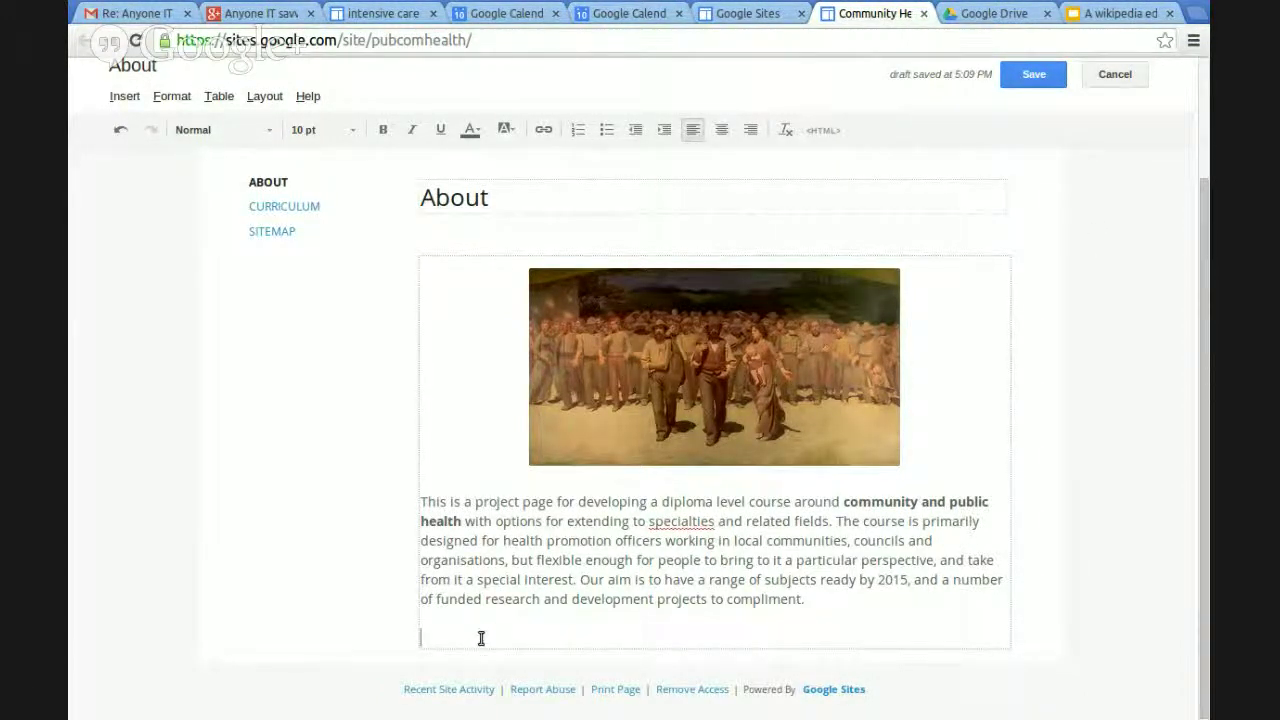
Switch to Google Drive and browse the files filtered by the Presentations type
left_click(994, 16)
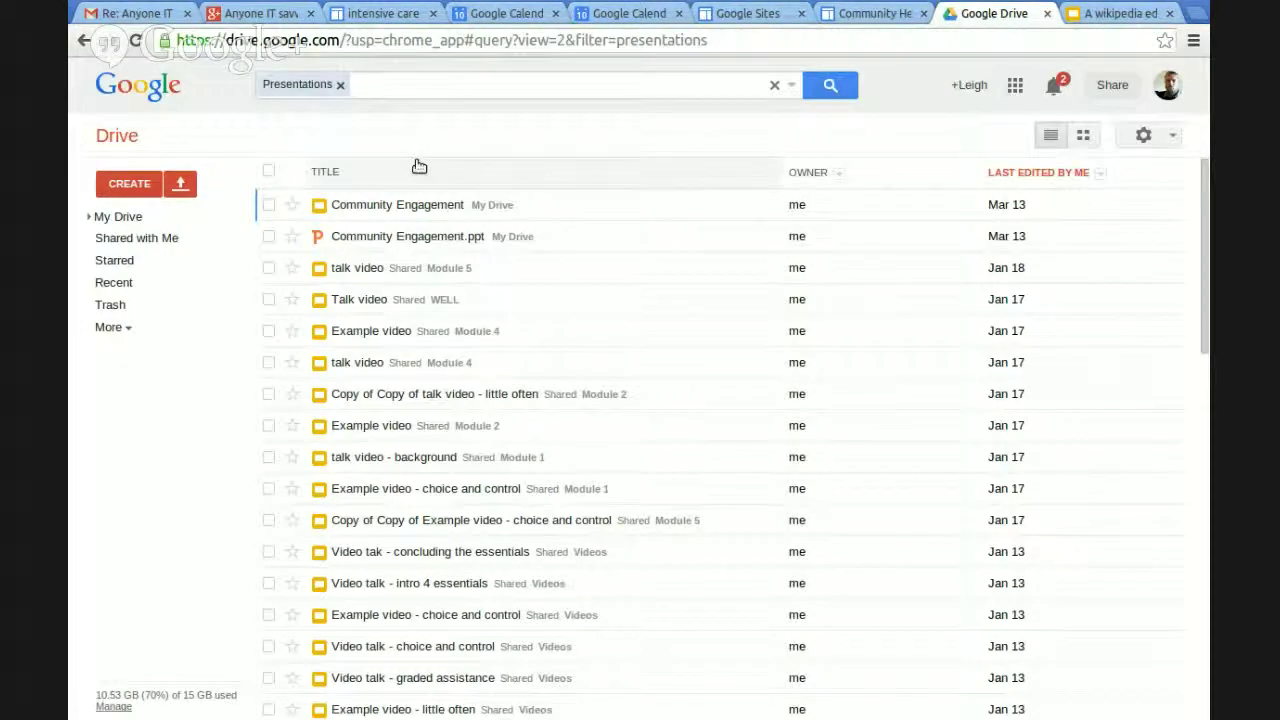
left_click(791, 87)
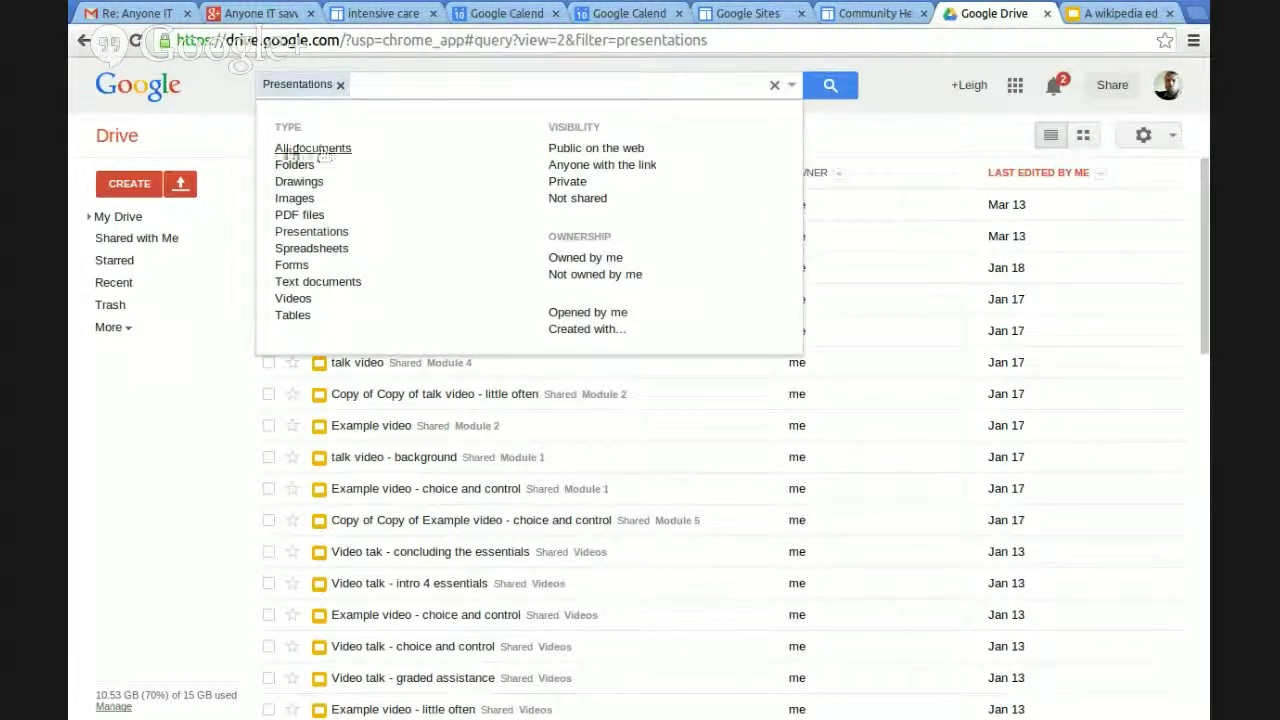
left_click(292, 234)
scroll(521, 236, "down", 3)
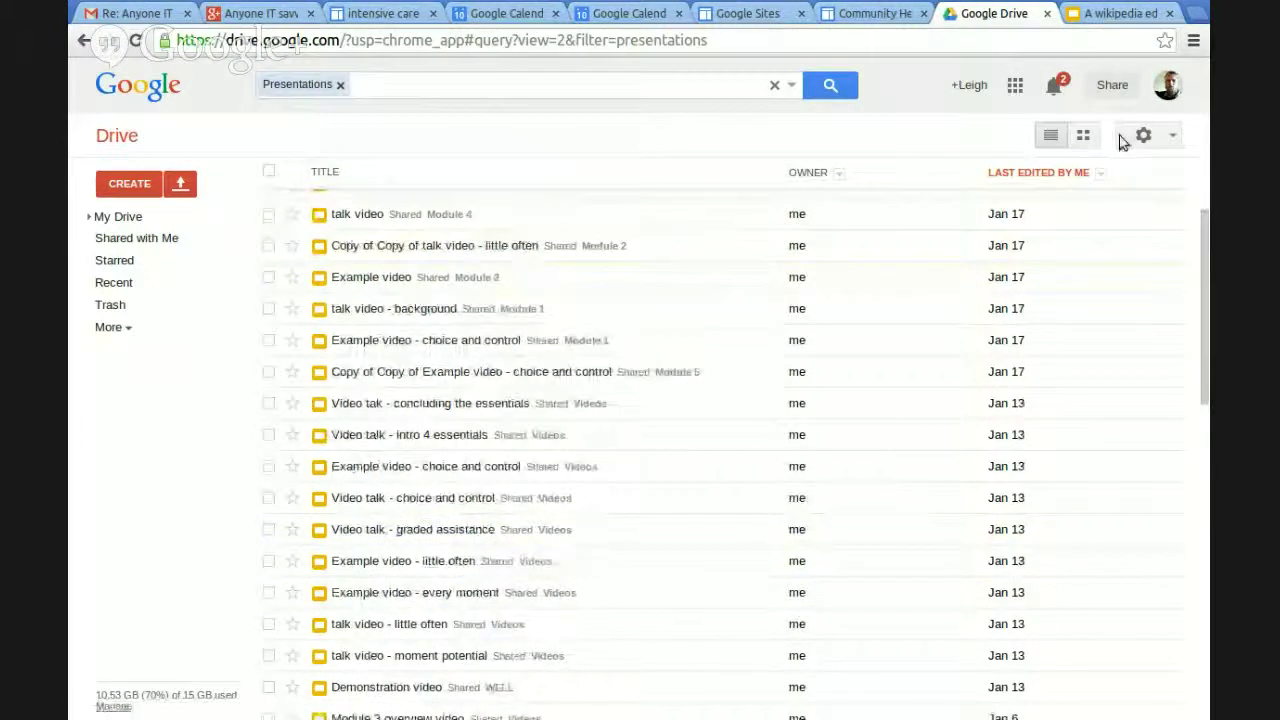
In the "A wikipedia education" presentation, open the web publishing settings and set the presentation size to Small (480x299)
left_click(1097, 16)
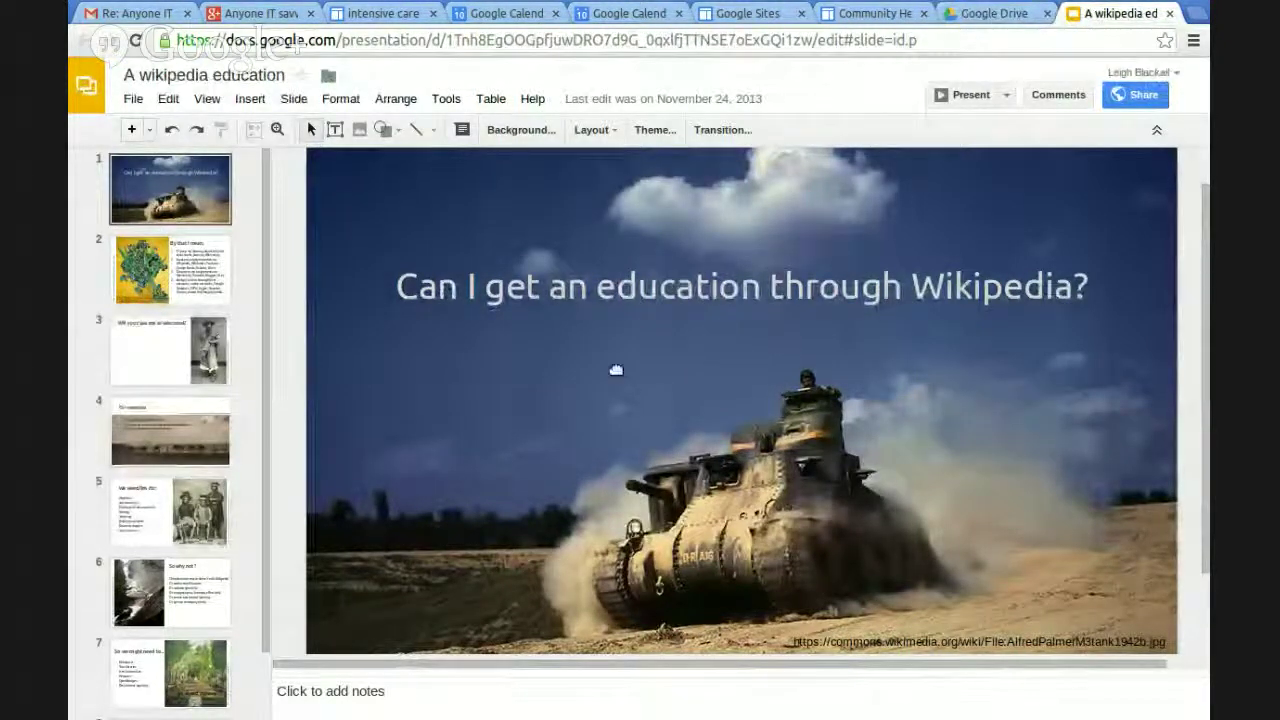
left_click(136, 99)
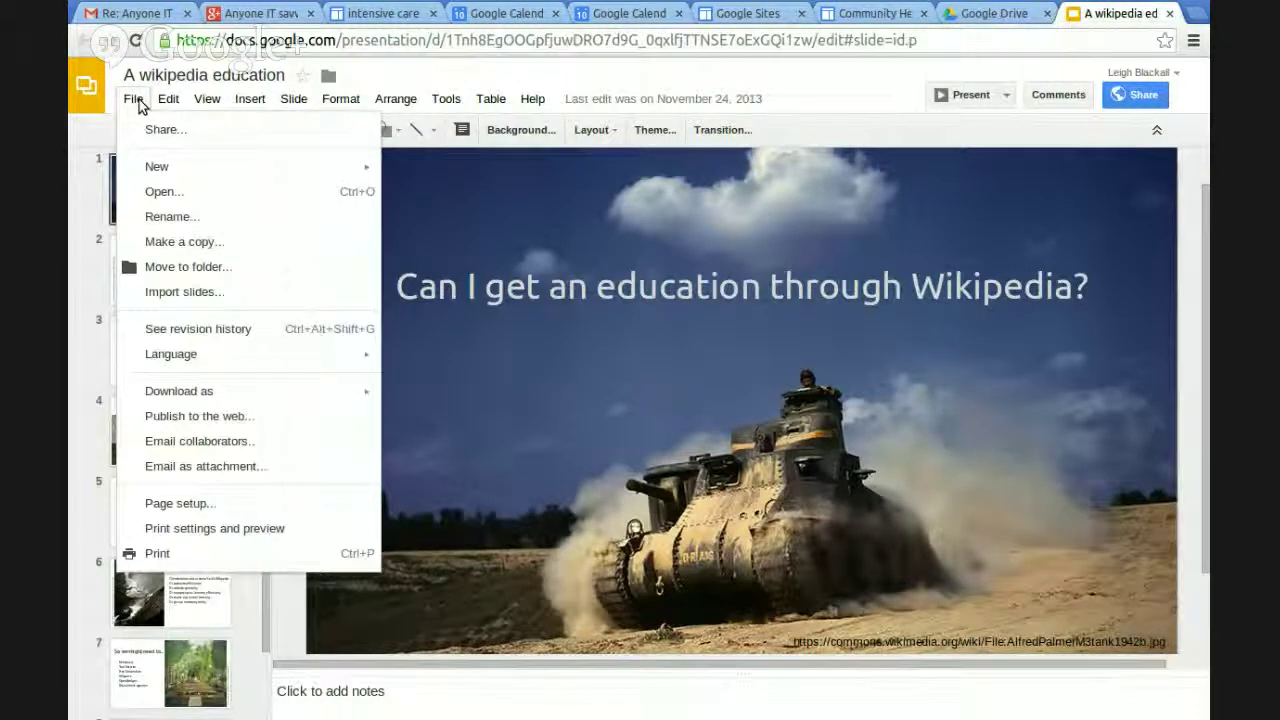
left_click(163, 420)
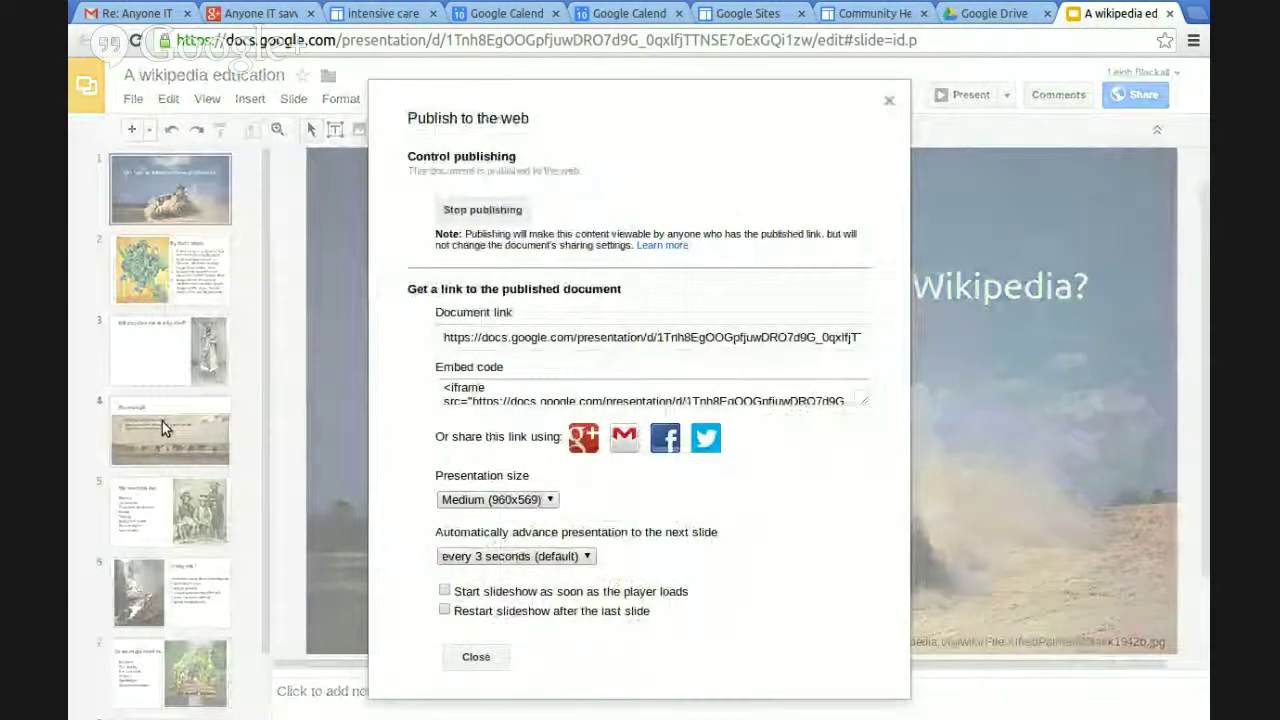
left_click(549, 501)
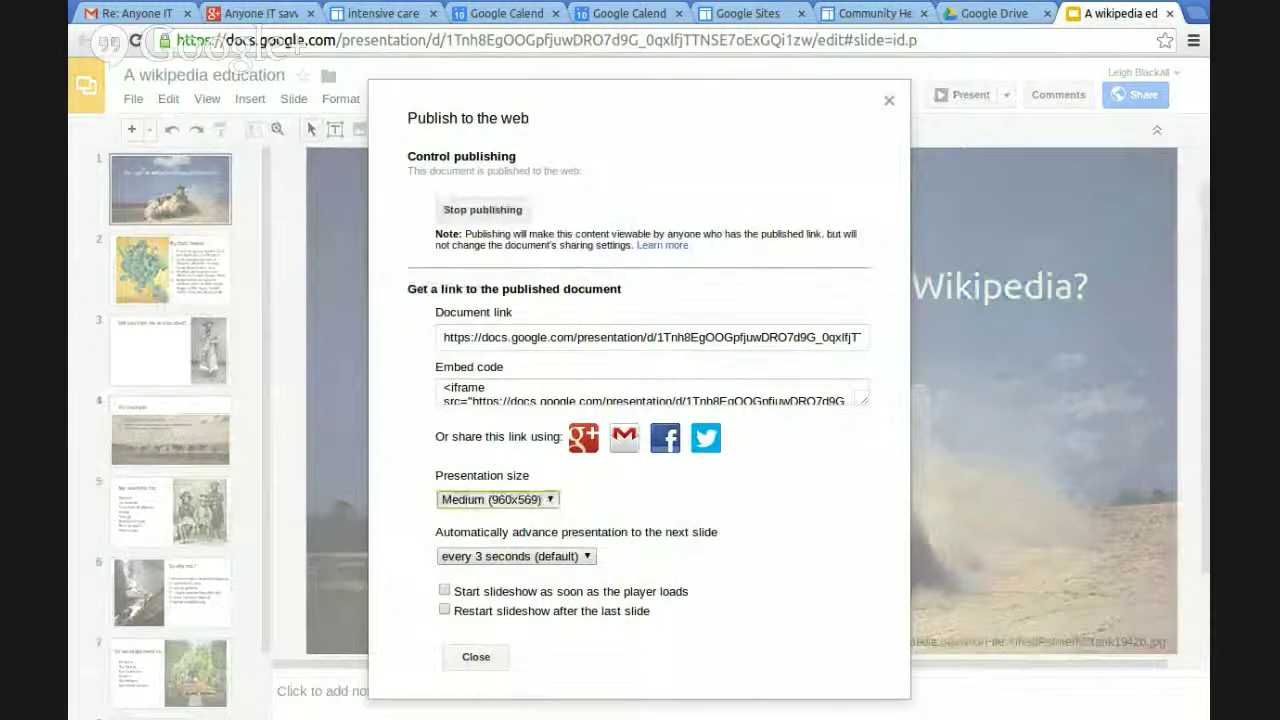
left_click(538, 522)
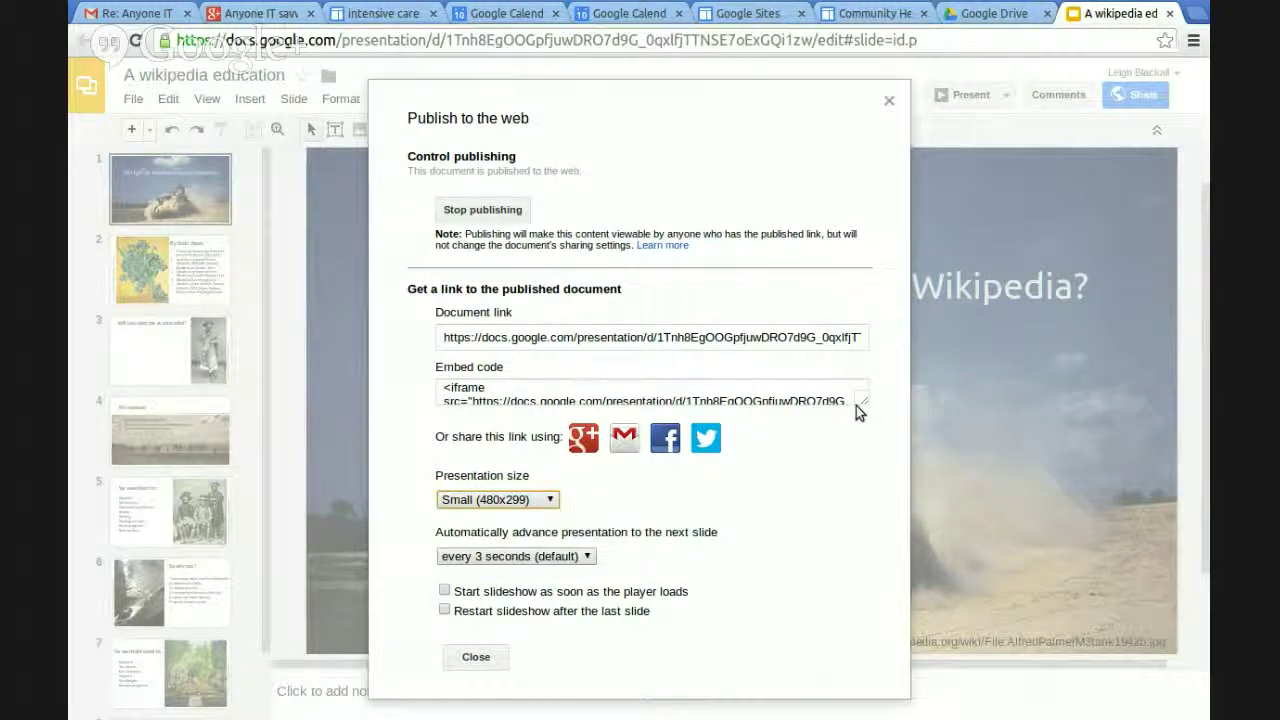
Enlarge the embed code box, select the whole iframe code, and close the publishing dialog
left_click_drag(863, 403, 865, 514)
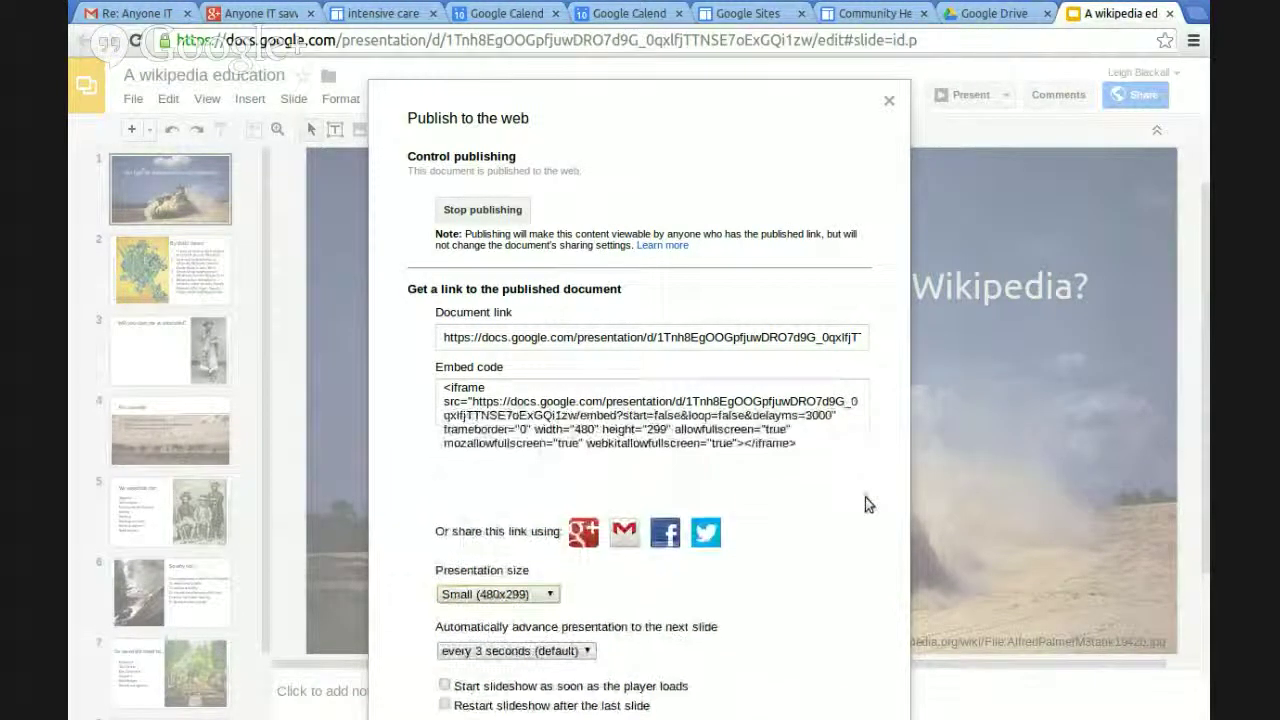
left_click_drag(447, 389, 811, 437)
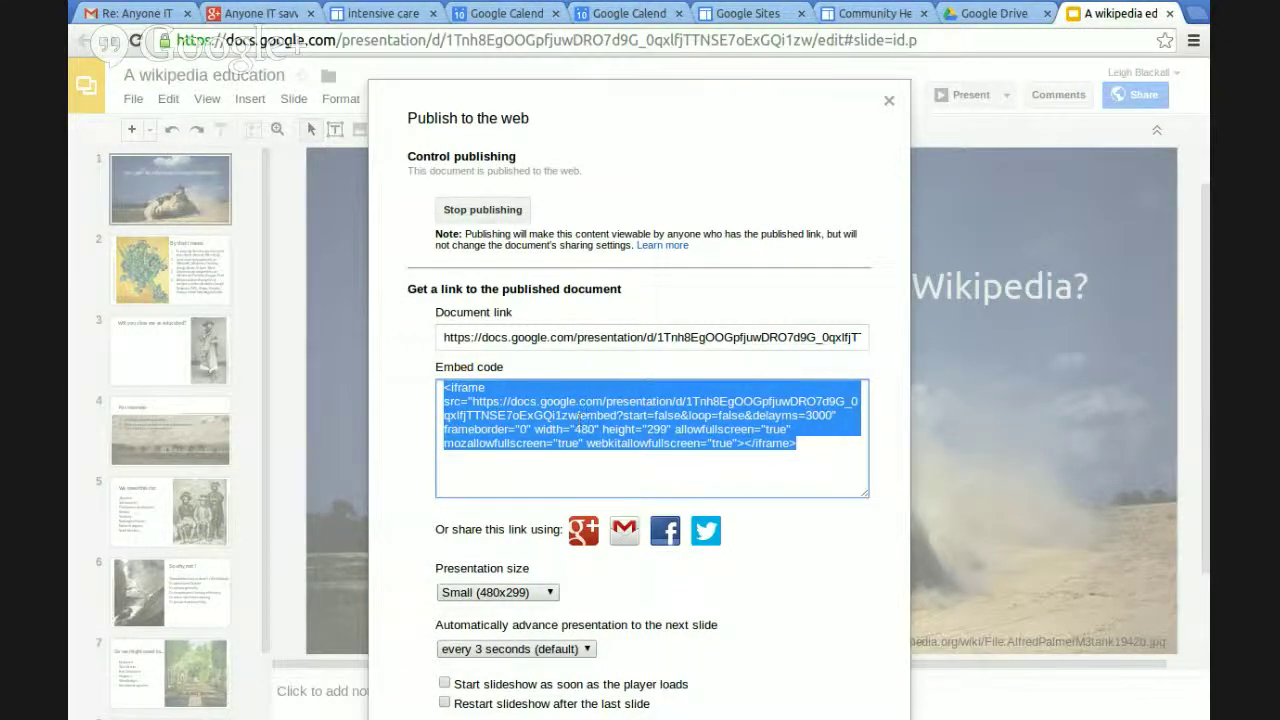
left_click(890, 103)
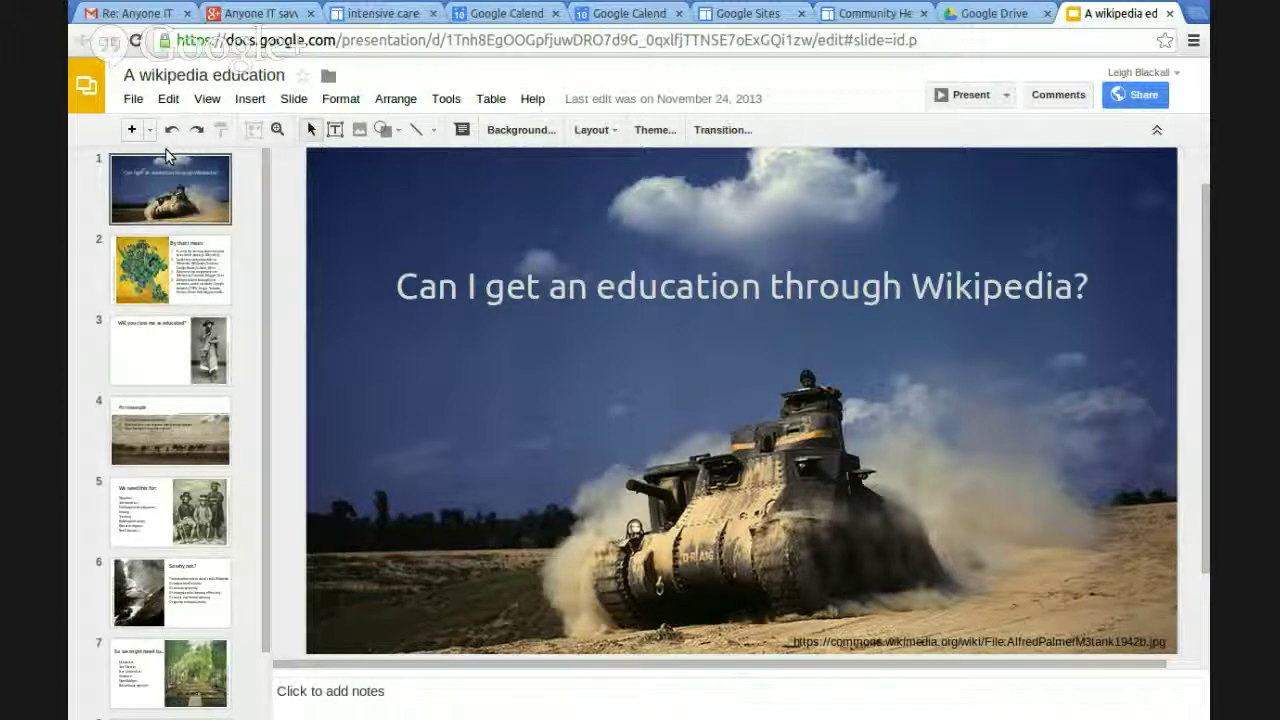
Reopen the web publishing settings, choose the Small (480x299) presentation size, and select the full embed code in the enlarged box
left_click(133, 100)
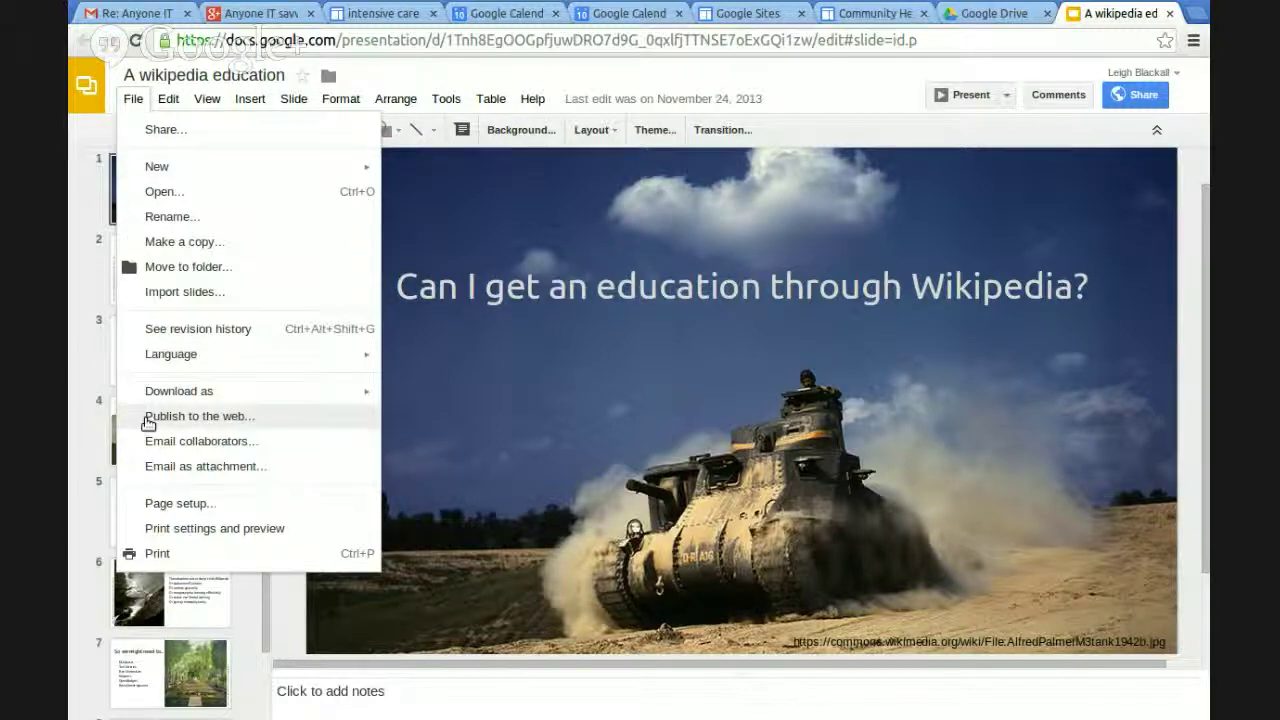
left_click(150, 417)
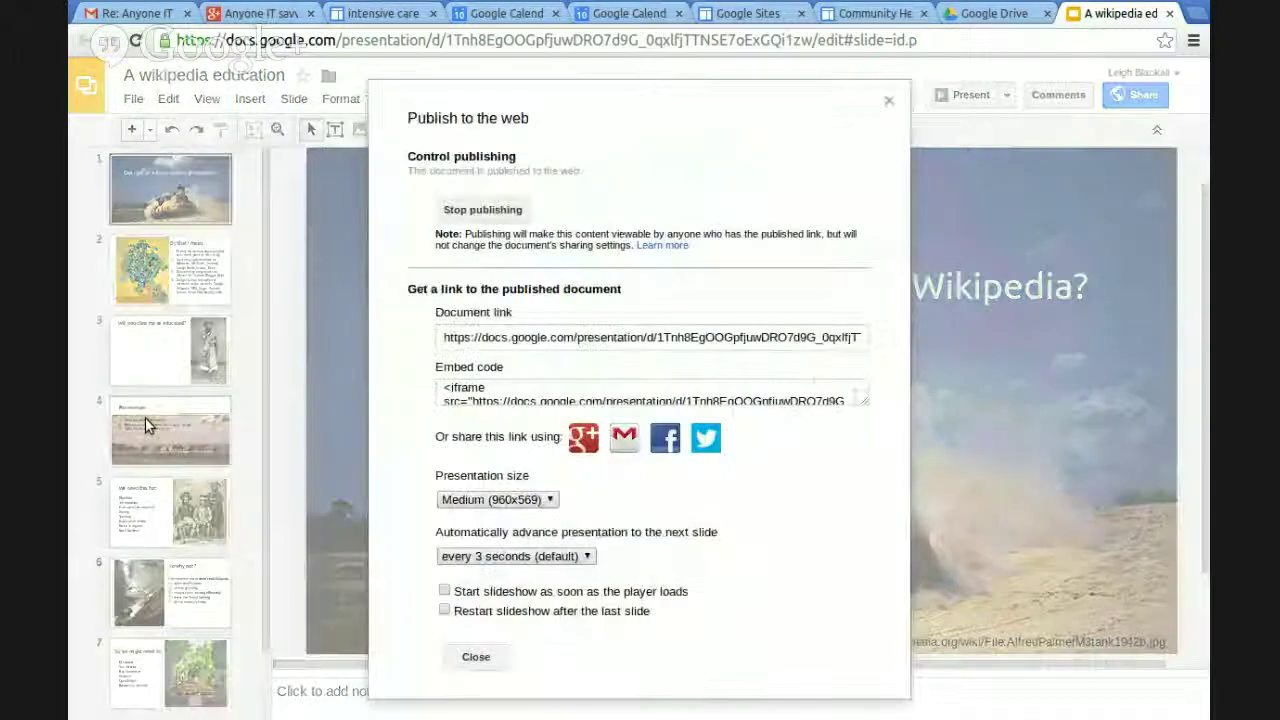
left_click(552, 500)
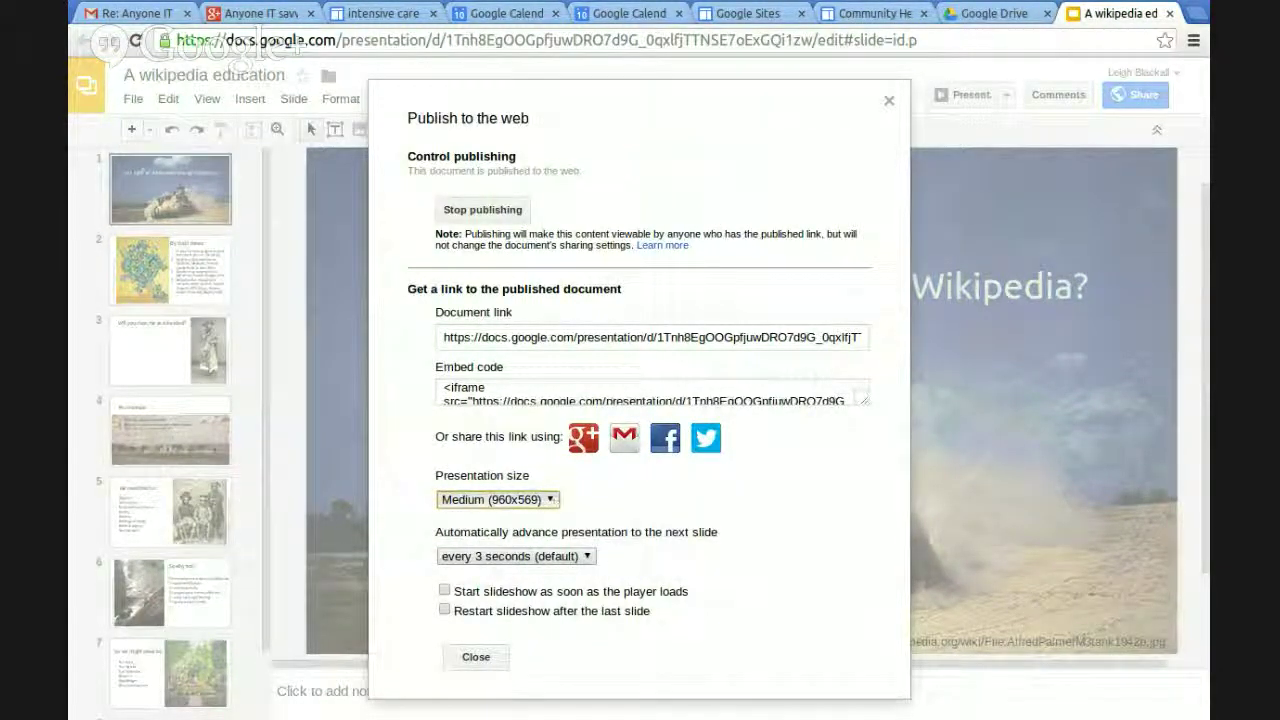
left_click(533, 516)
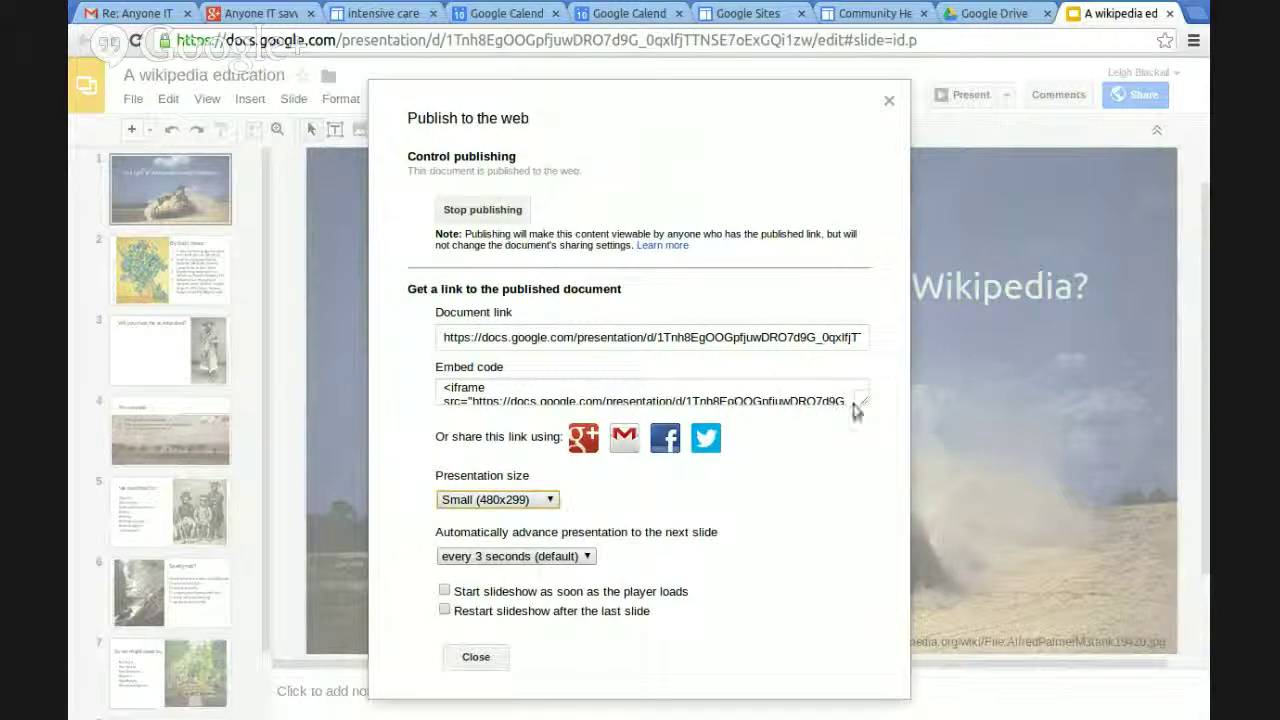
left_click_drag(866, 407, 879, 513)
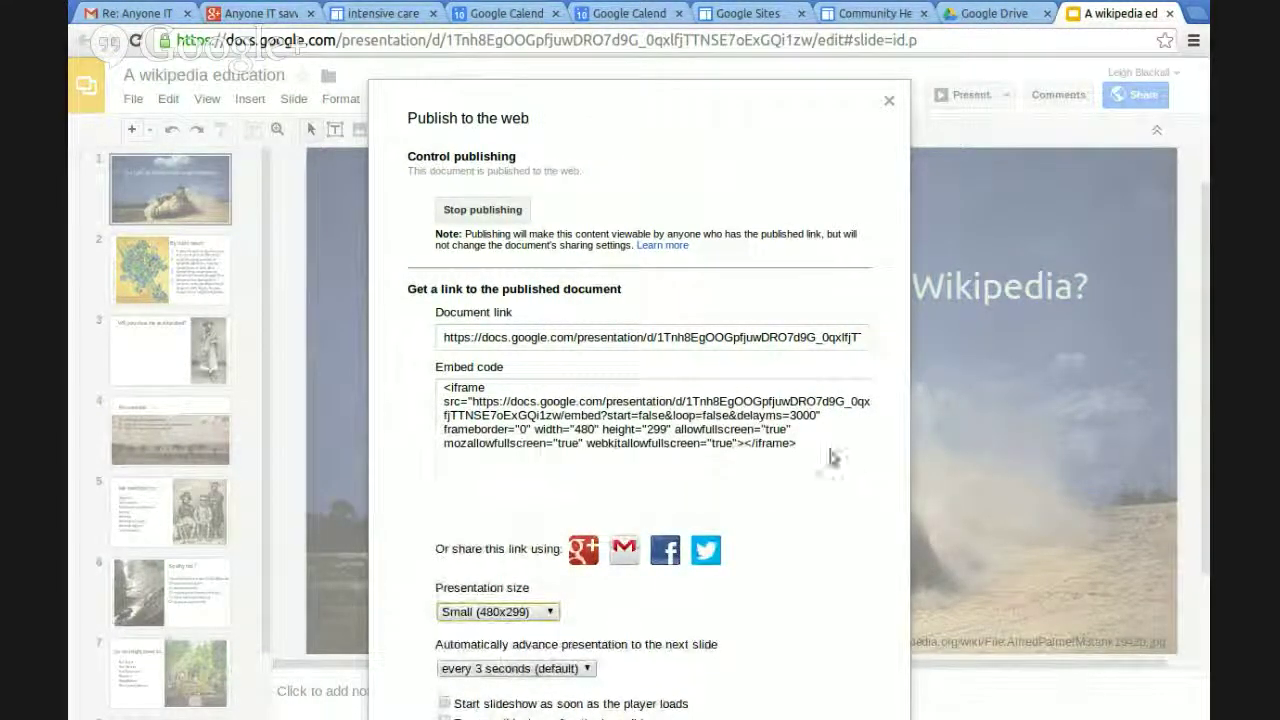
left_click_drag(800, 450, 383, 389)
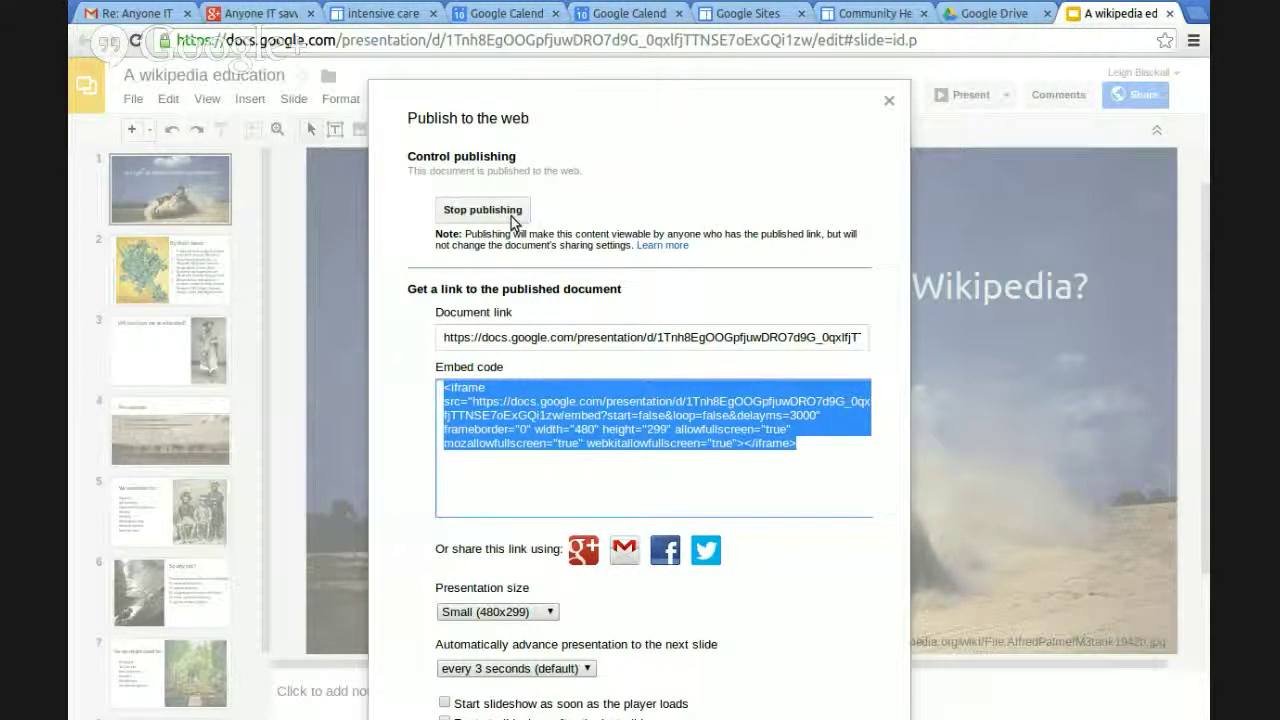
Stop publishing the presentation to the web and close the dialog
left_click(513, 213)
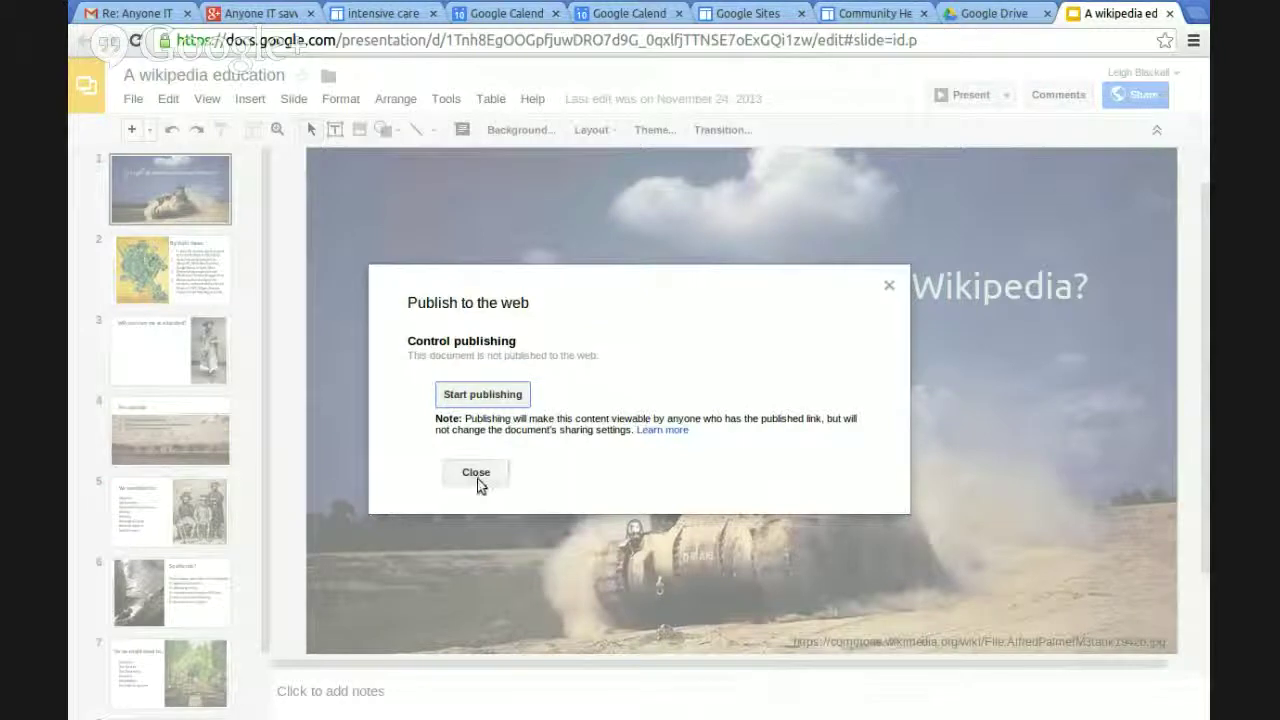
left_click(476, 474)
Start publishing the presentation to the web with the Small (480x299) size and slides advancing every 3 seconds (default)
left_click(133, 98)
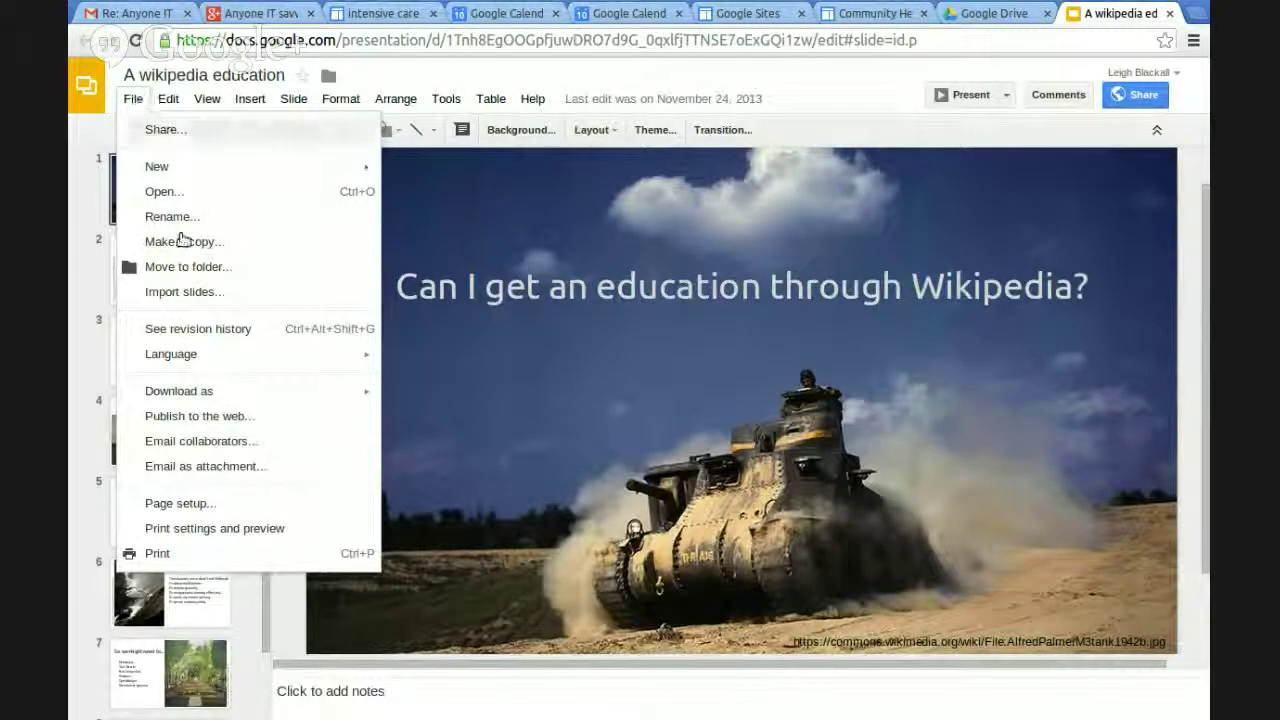
left_click(205, 422)
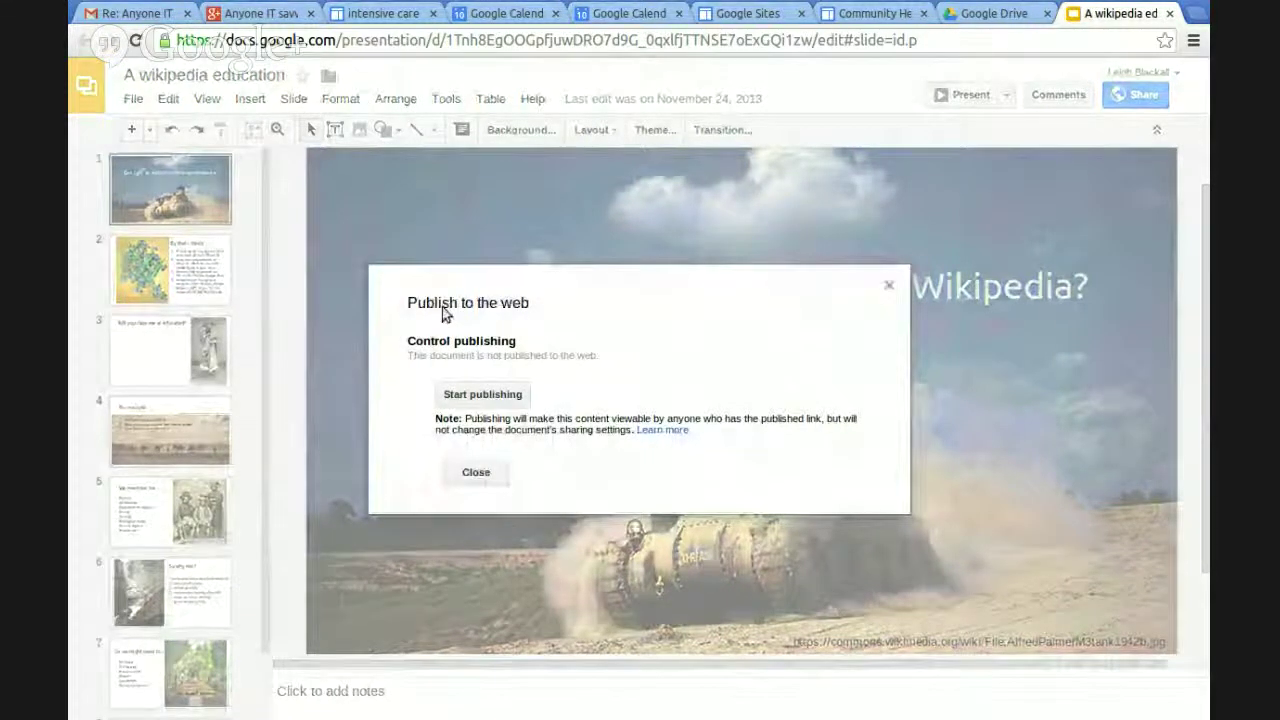
left_click(488, 398)
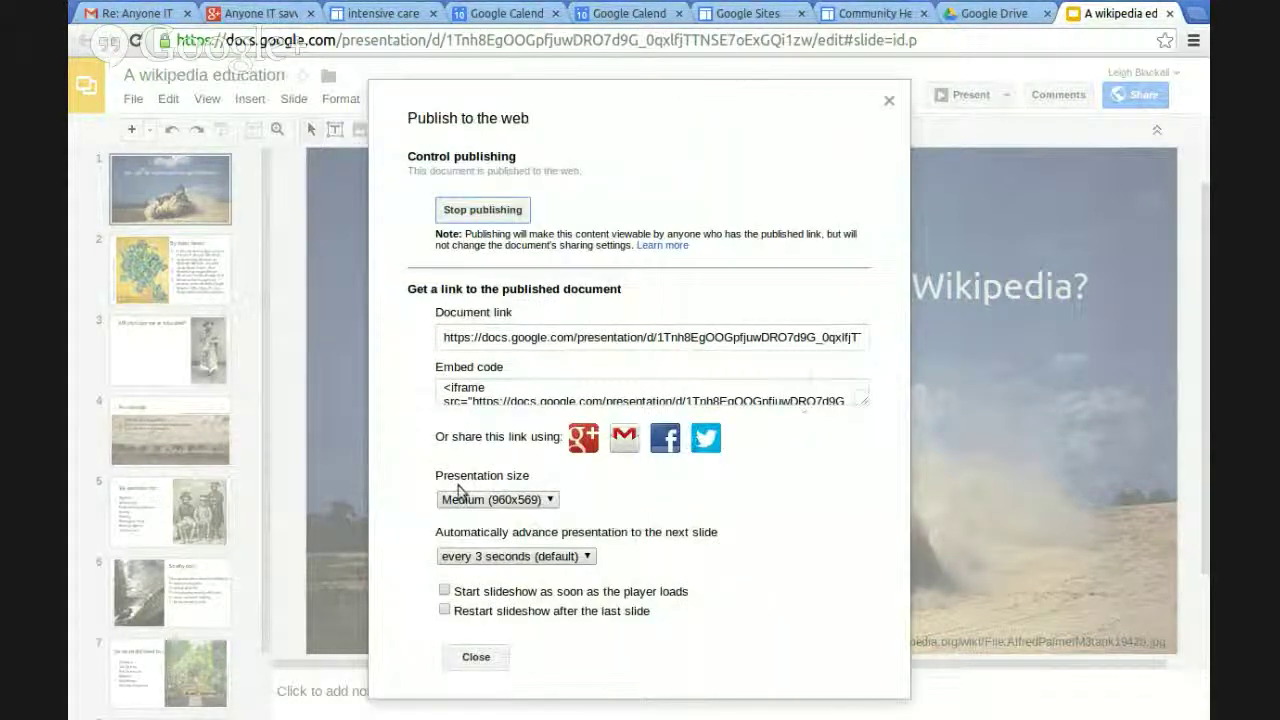
left_click(549, 499)
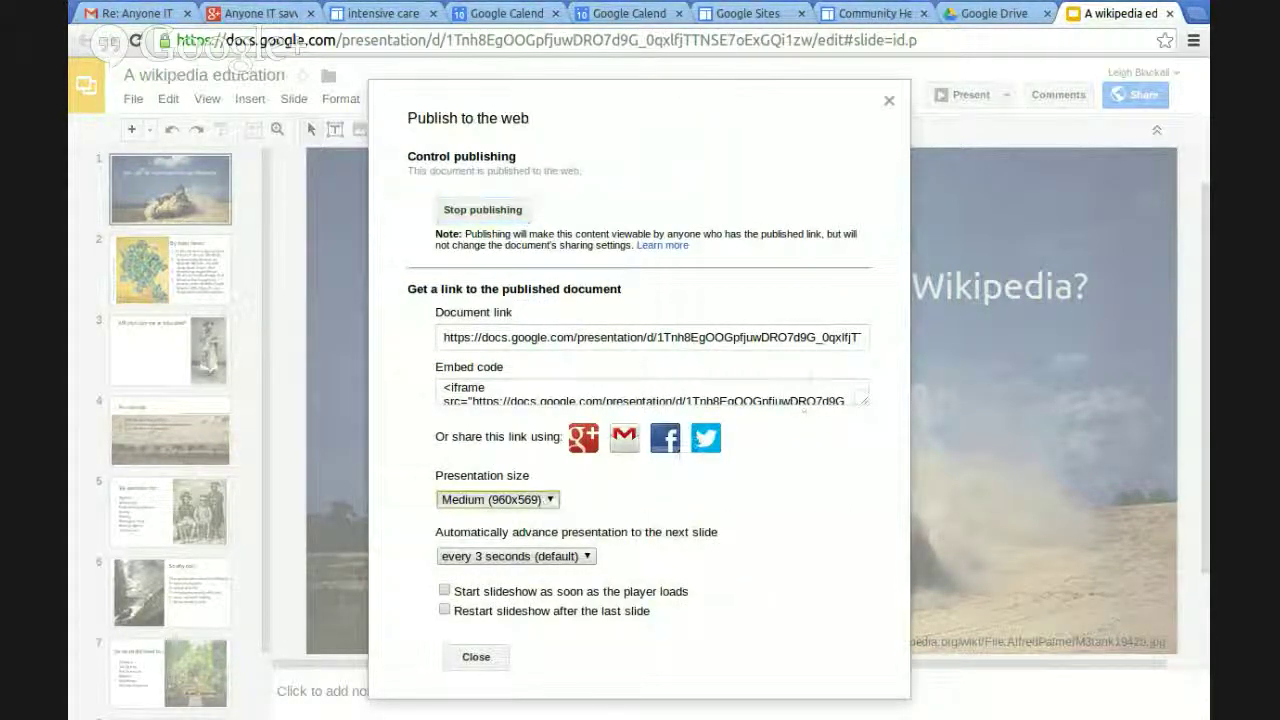
left_click(534, 517)
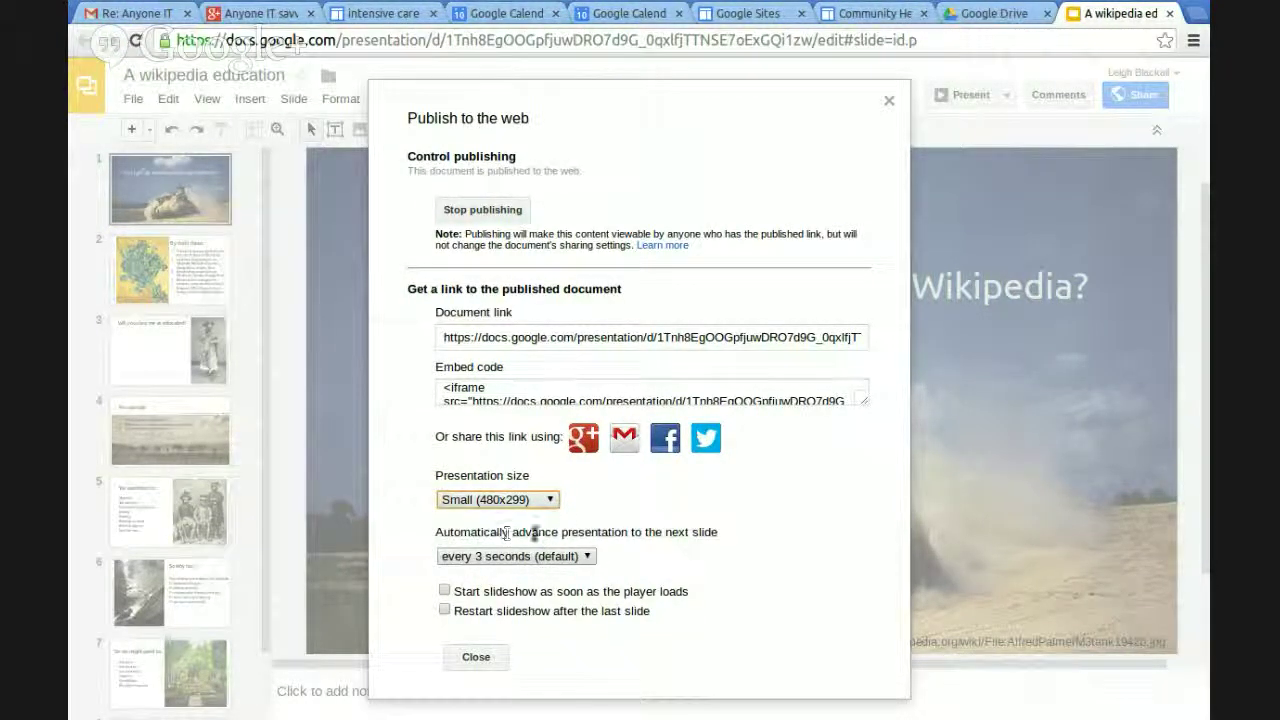
left_click(573, 556)
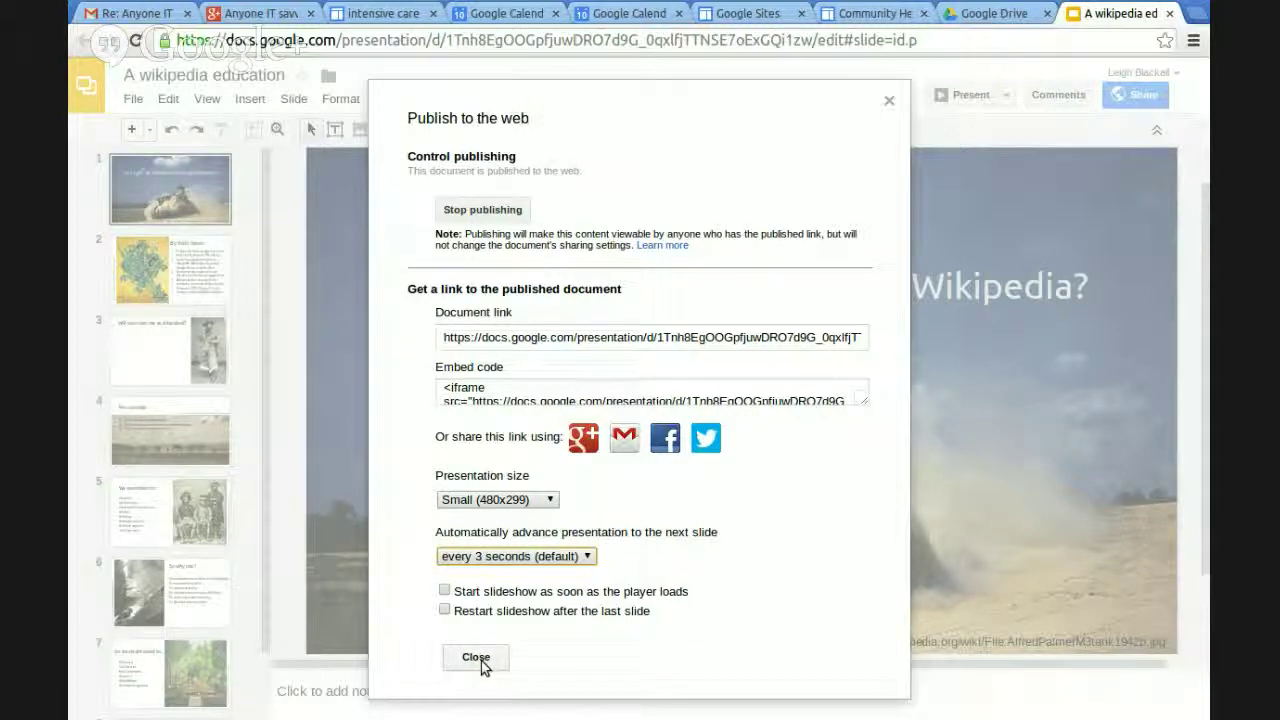
Select the complete embed code of the published presentation, enlarging its box to show it all, and close the dialog
left_click(866, 403)
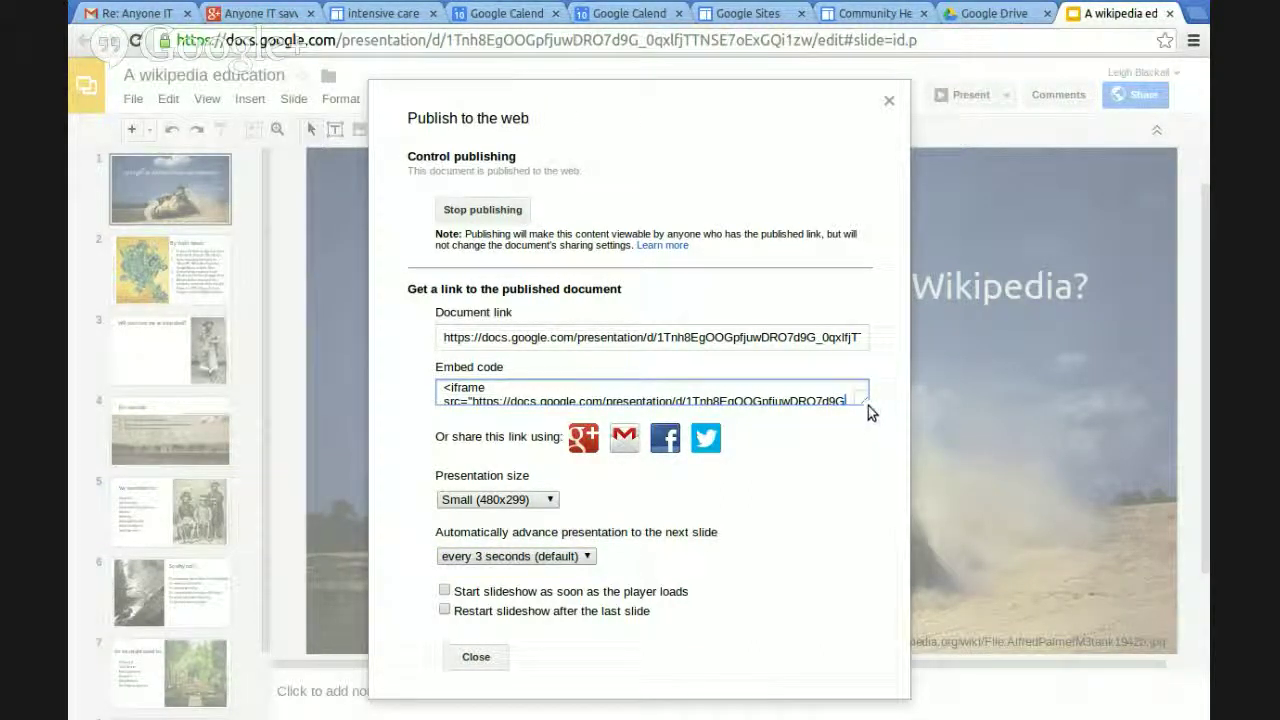
left_click_drag(866, 406, 869, 524)
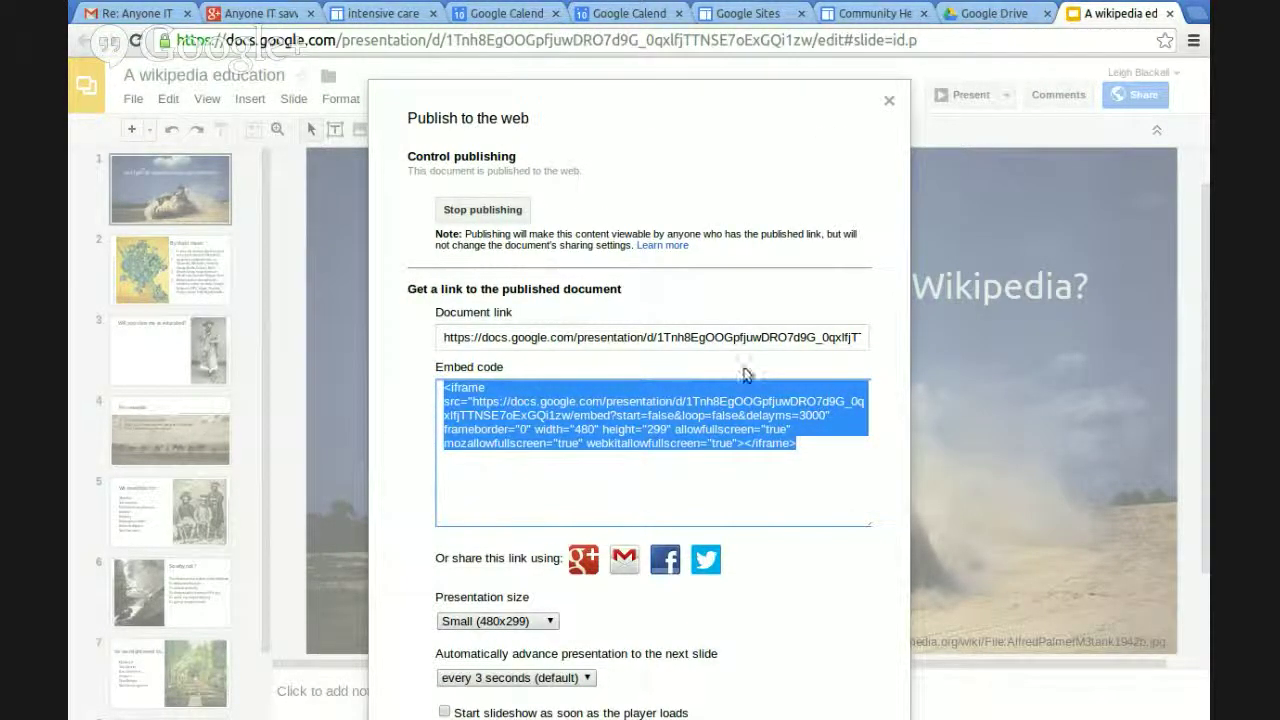
left_click(890, 105)
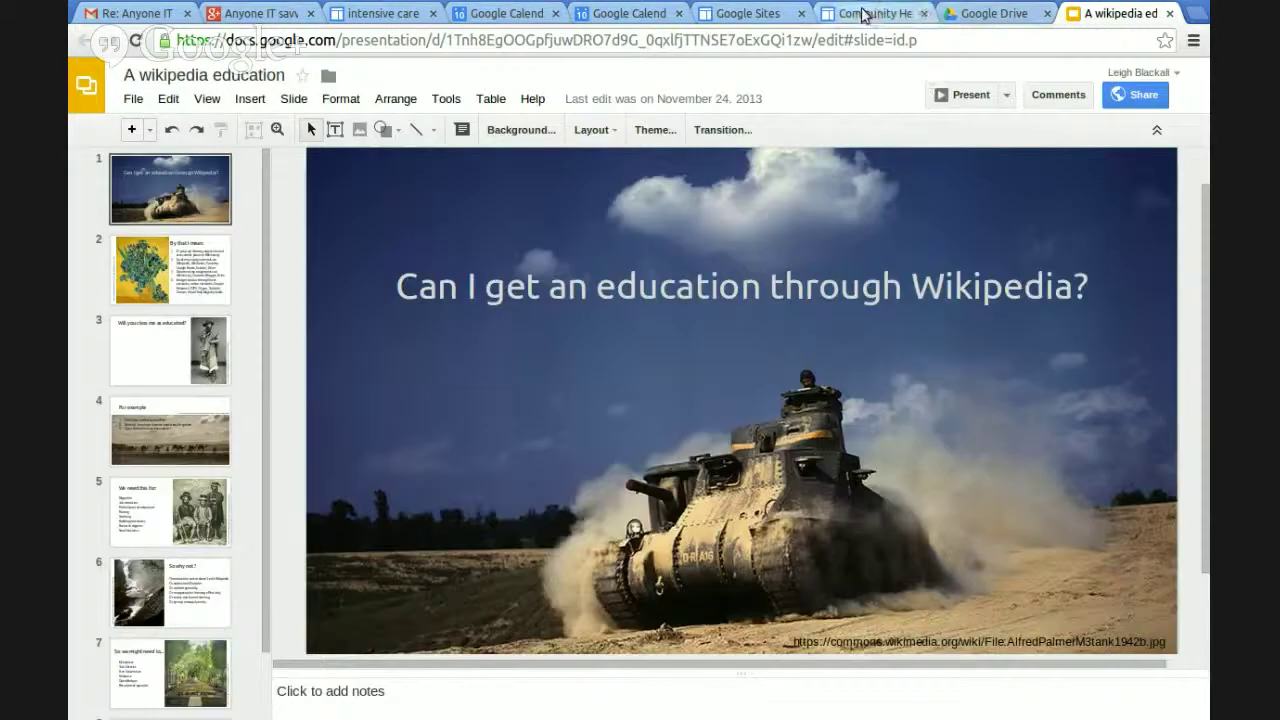
Switch to the Community Health site and insert an HTML box with the copied presentation embed code below the About page's paragraph
left_click(862, 13)
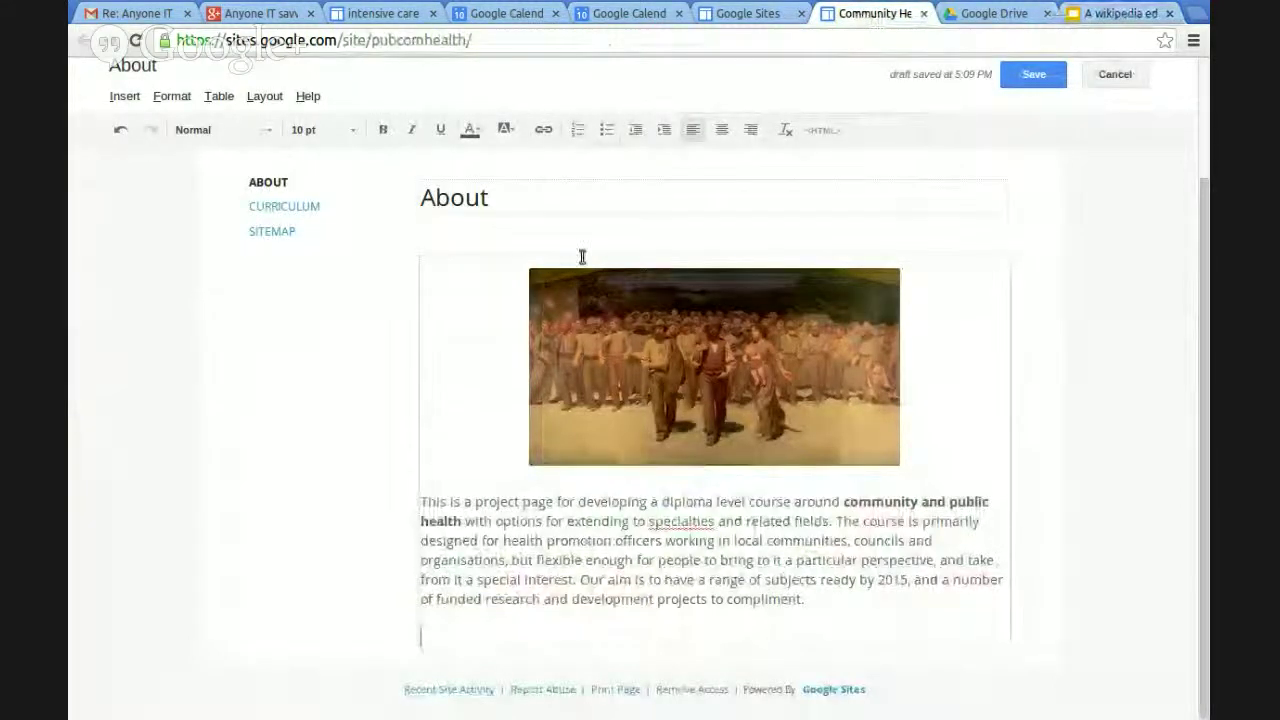
left_click(432, 641)
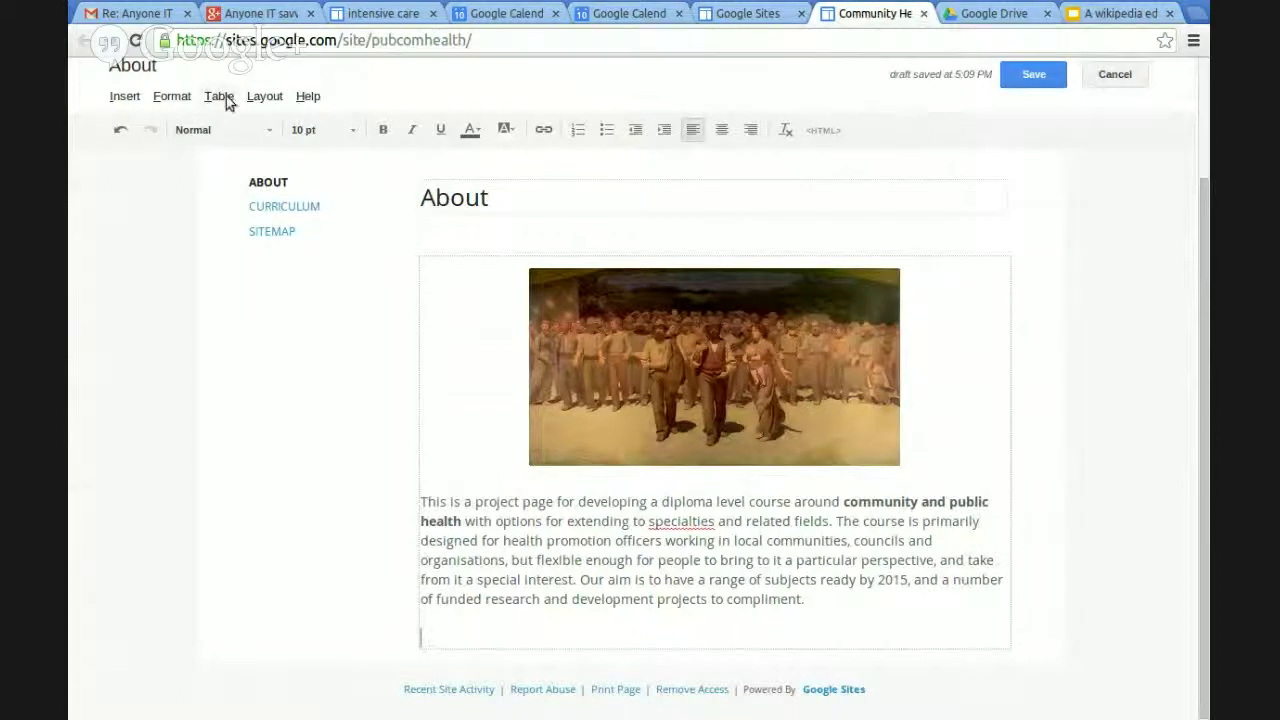
left_click(124, 97)
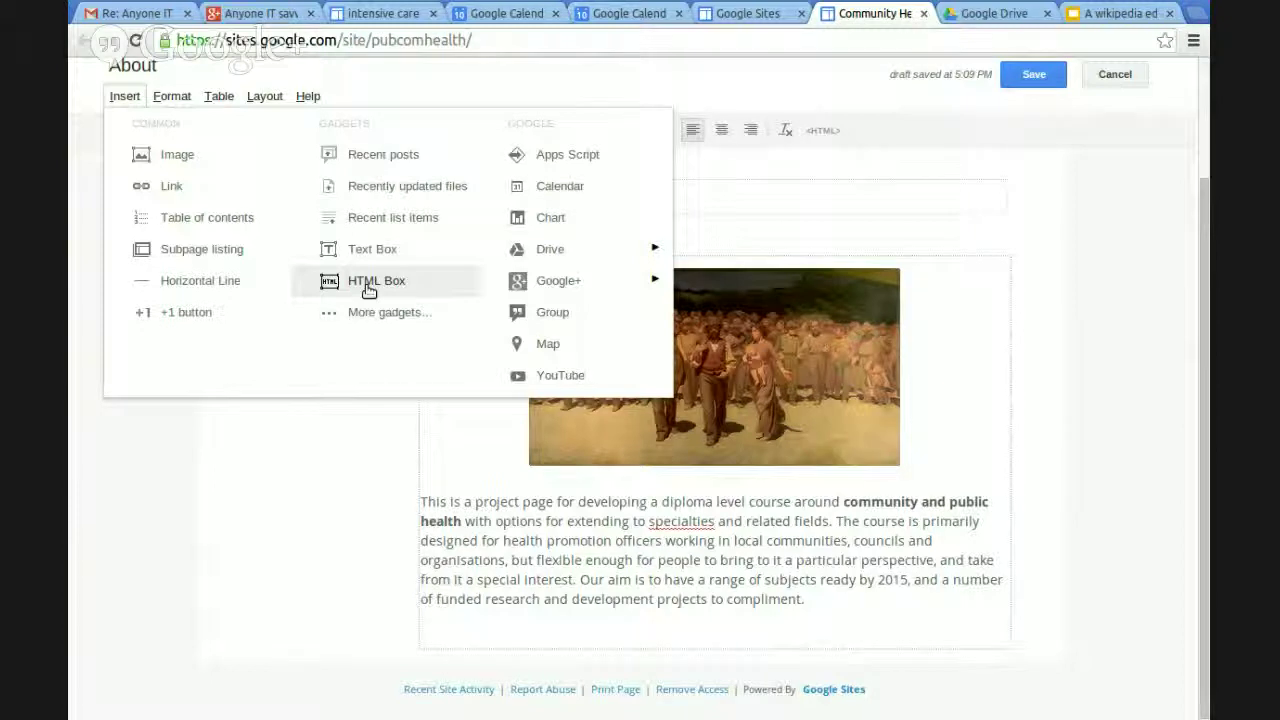
mouse_move(650, 251)
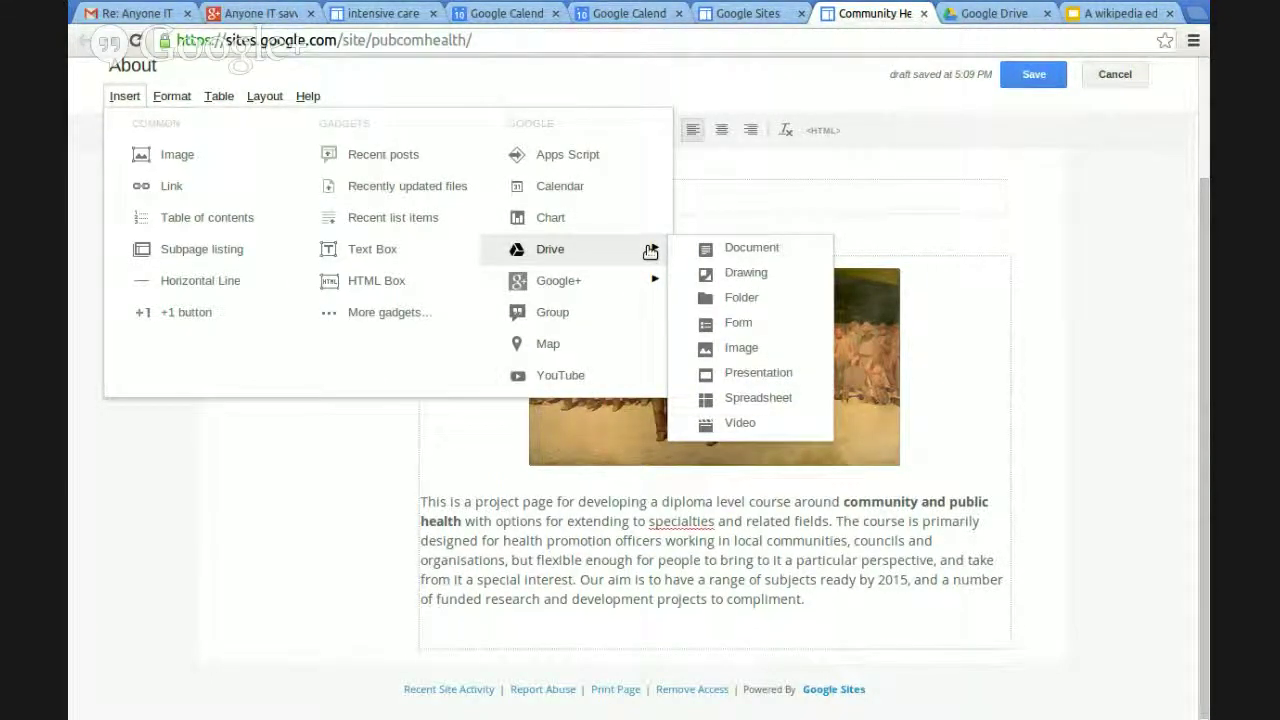
left_click(362, 284)
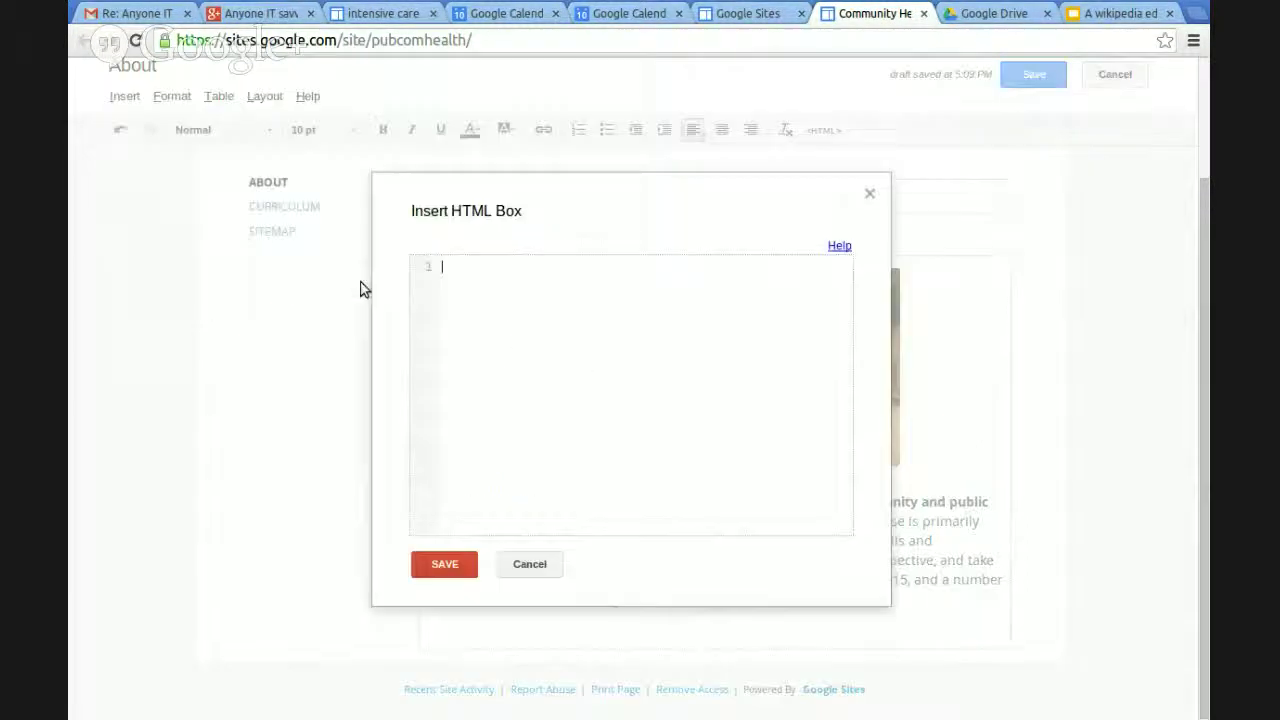
left_click(484, 285)
key("ctrl+v")
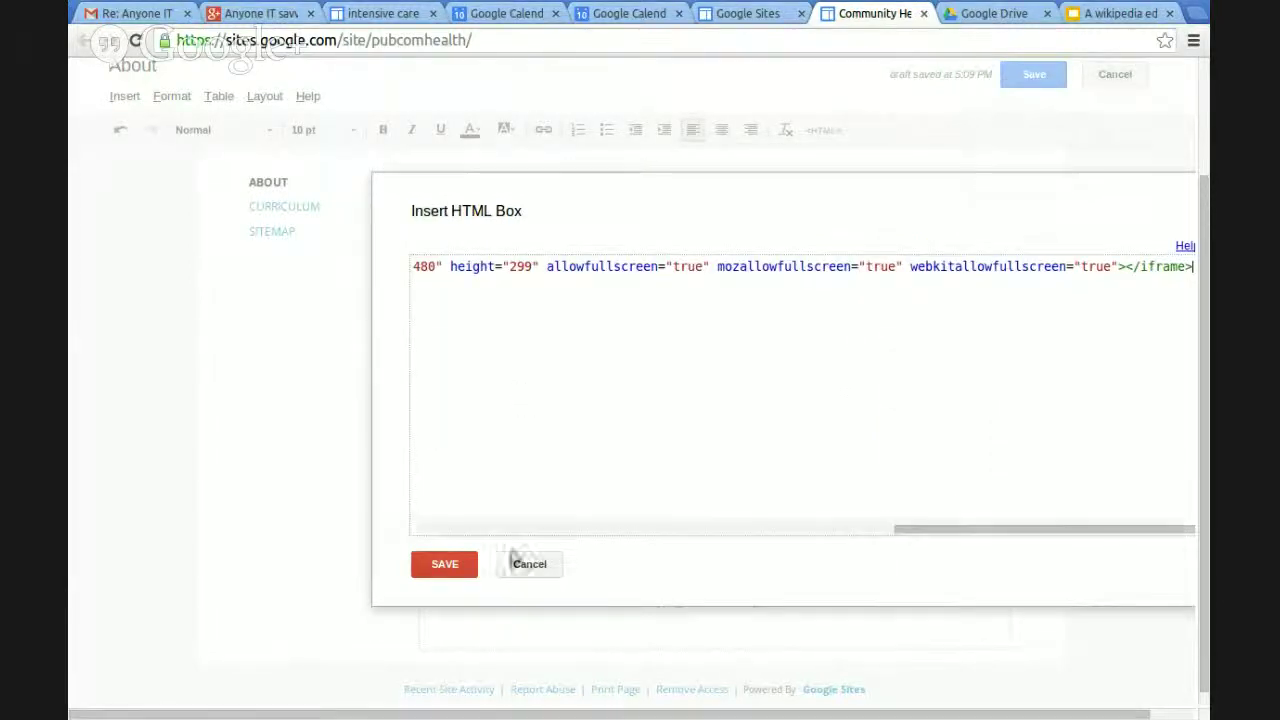
left_click(474, 570)
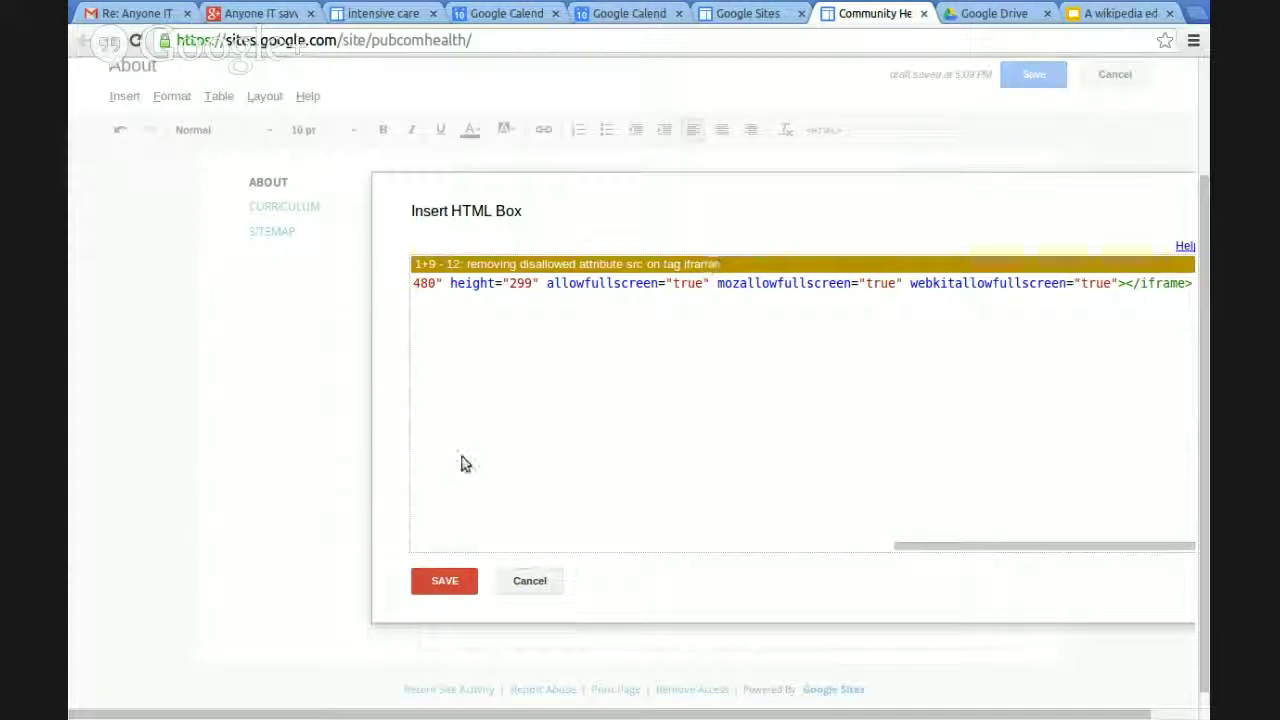
left_click(447, 584)
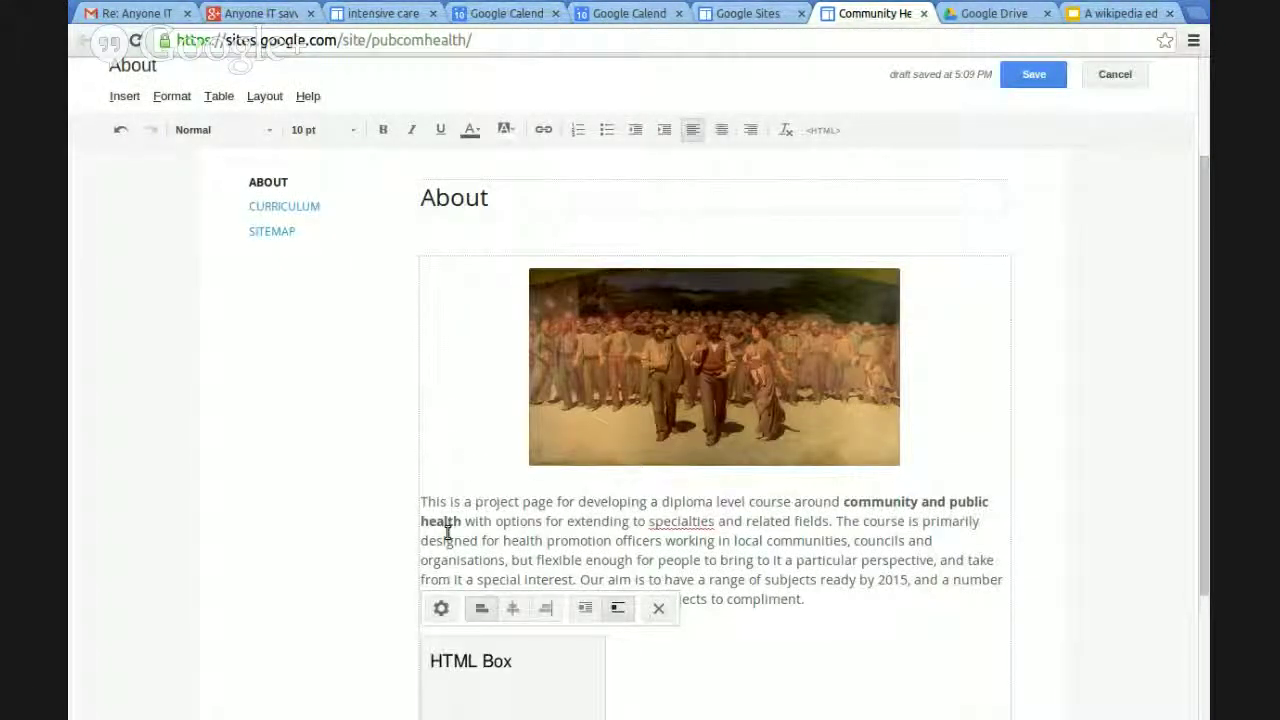
Save the About page and look through it for the embedded presentation
left_click(1029, 76)
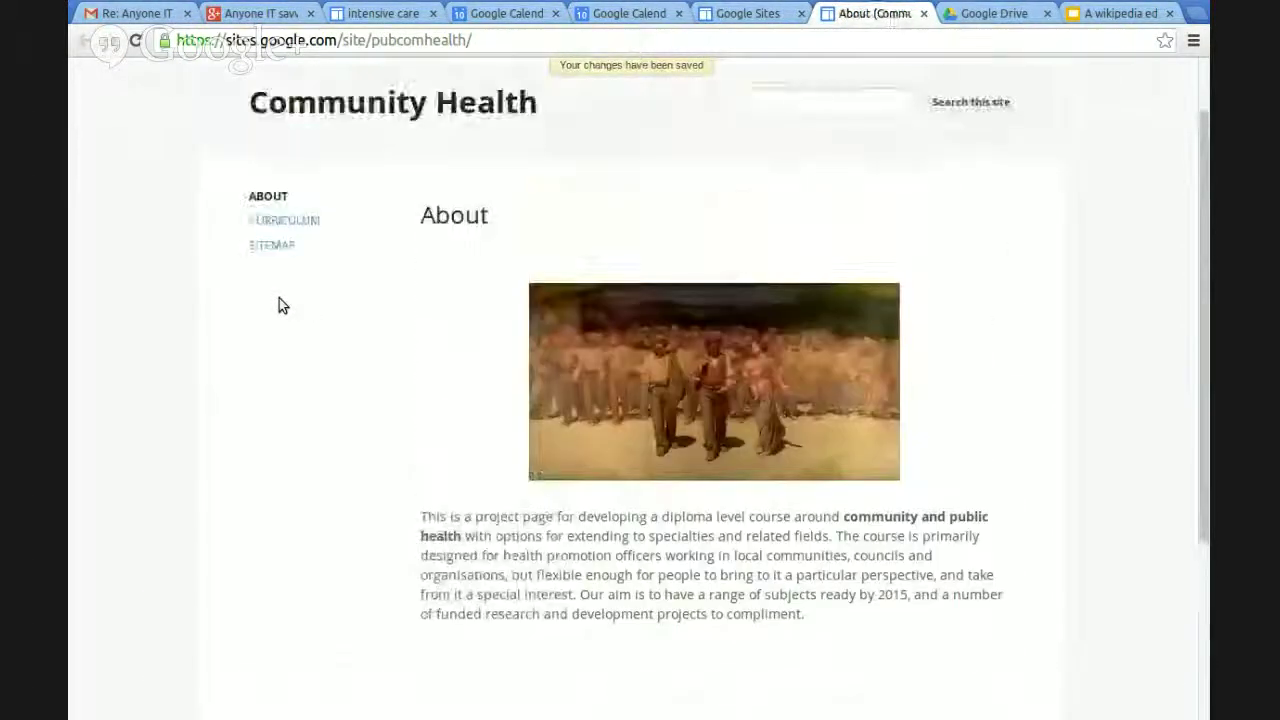
scroll(279, 305, "up", 4)
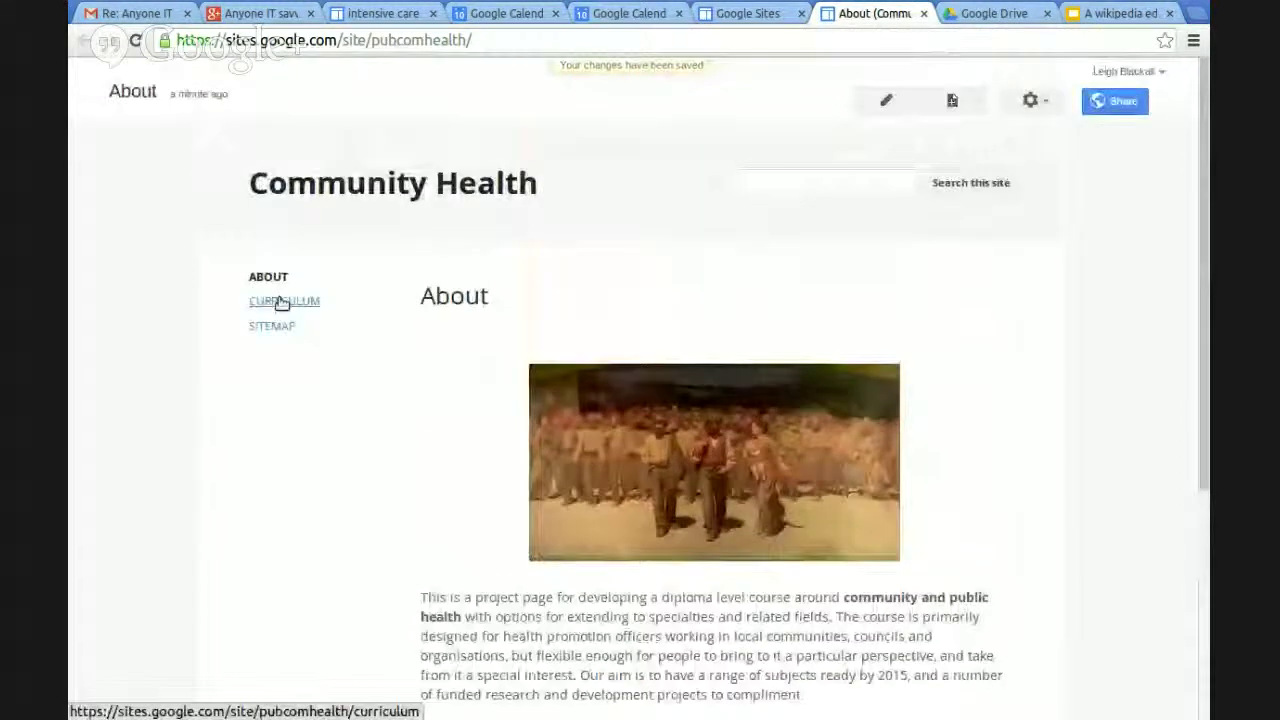
left_click(1037, 106)
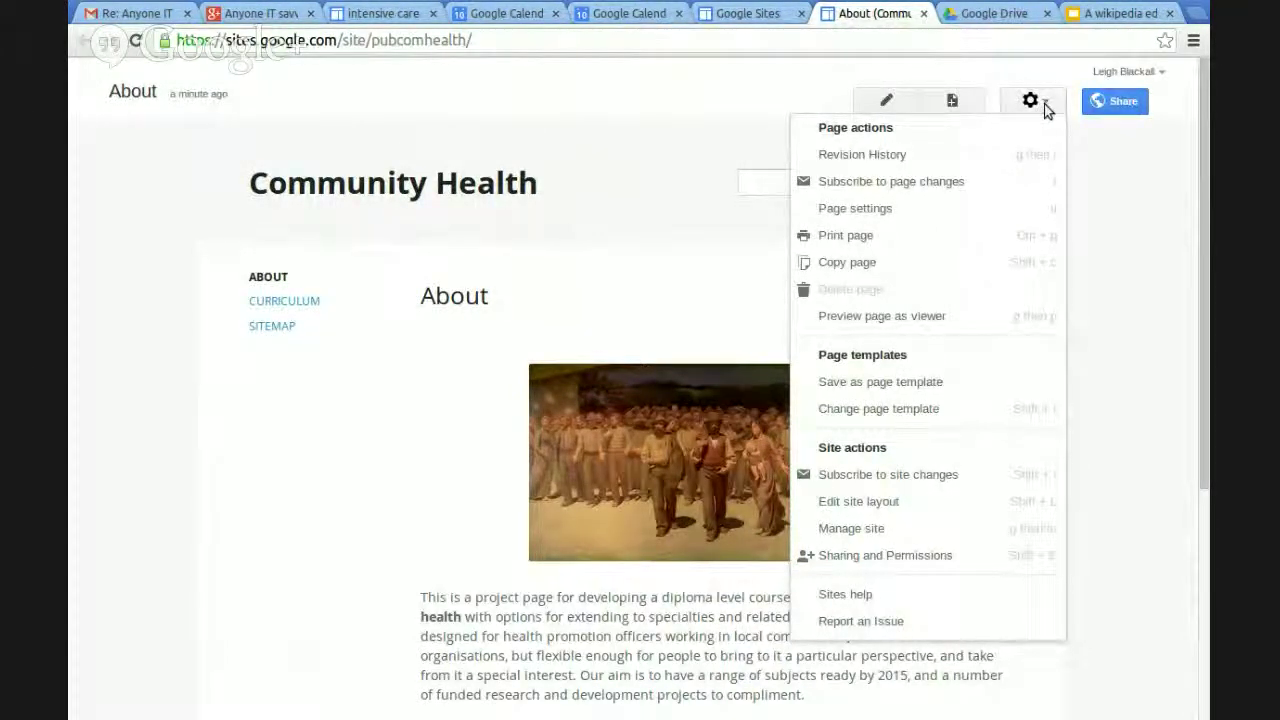
left_click(1134, 166)
scroll(778, 444, "down", 3)
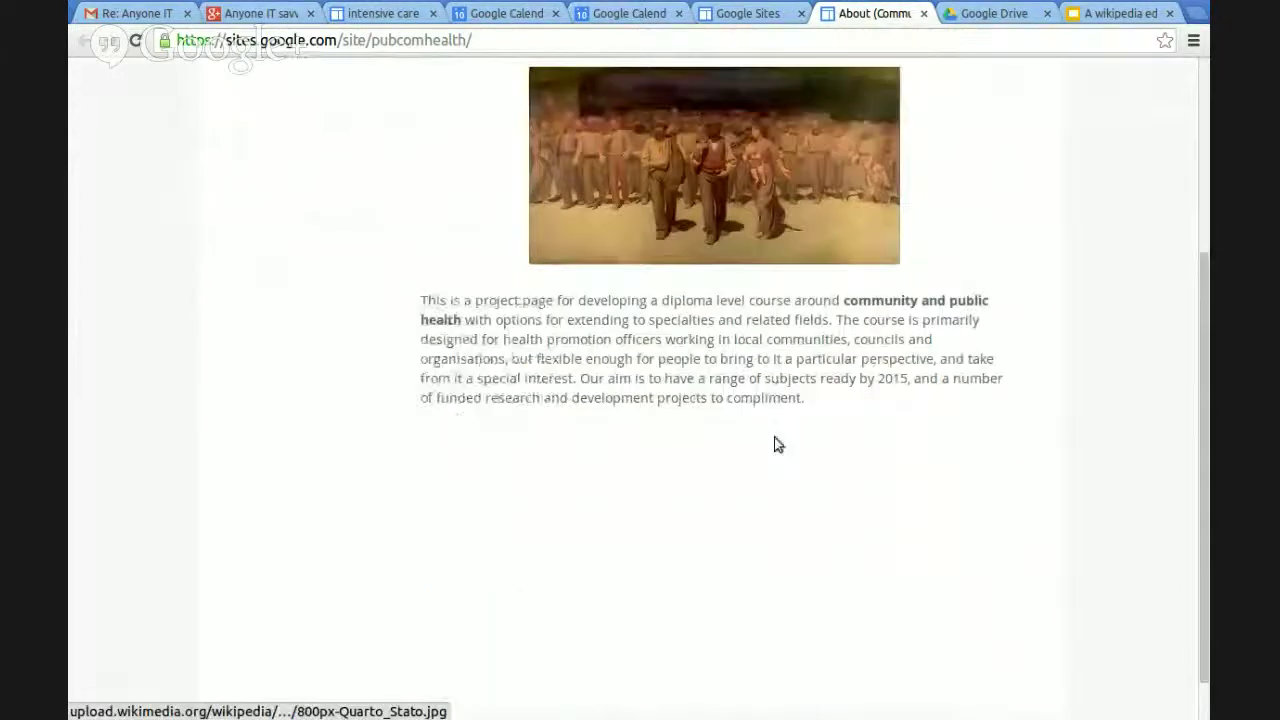
scroll(663, 537, "down", 1)
scroll(923, 520, "up", 3)
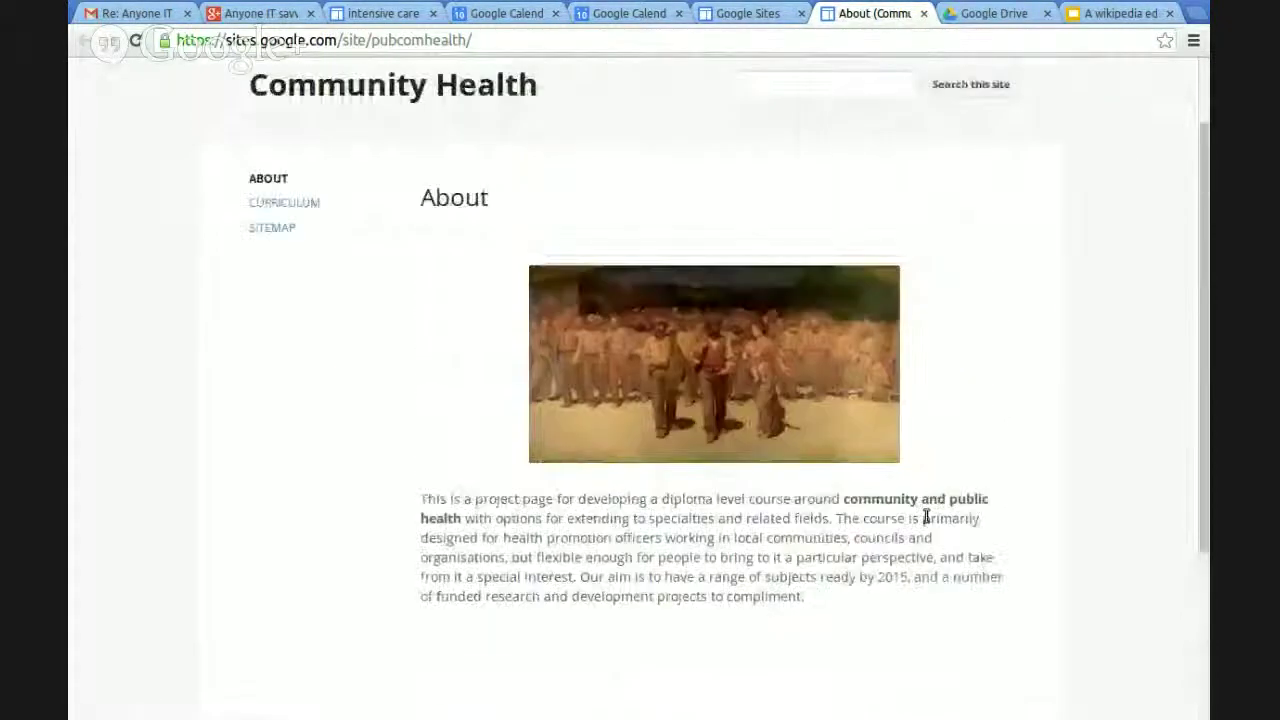
scroll(925, 517, "up", 1)
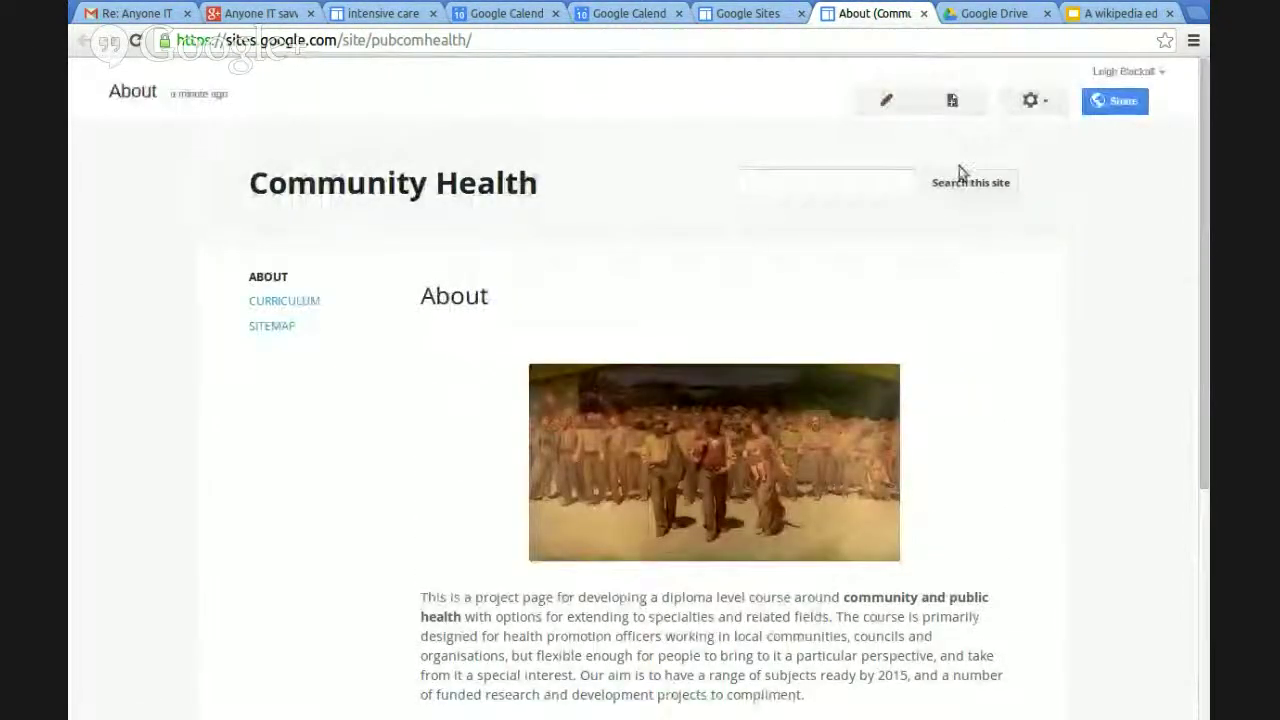
Edit the About page again and change the iframe source address in the HTML box to http, saving the box
left_click(1042, 104)
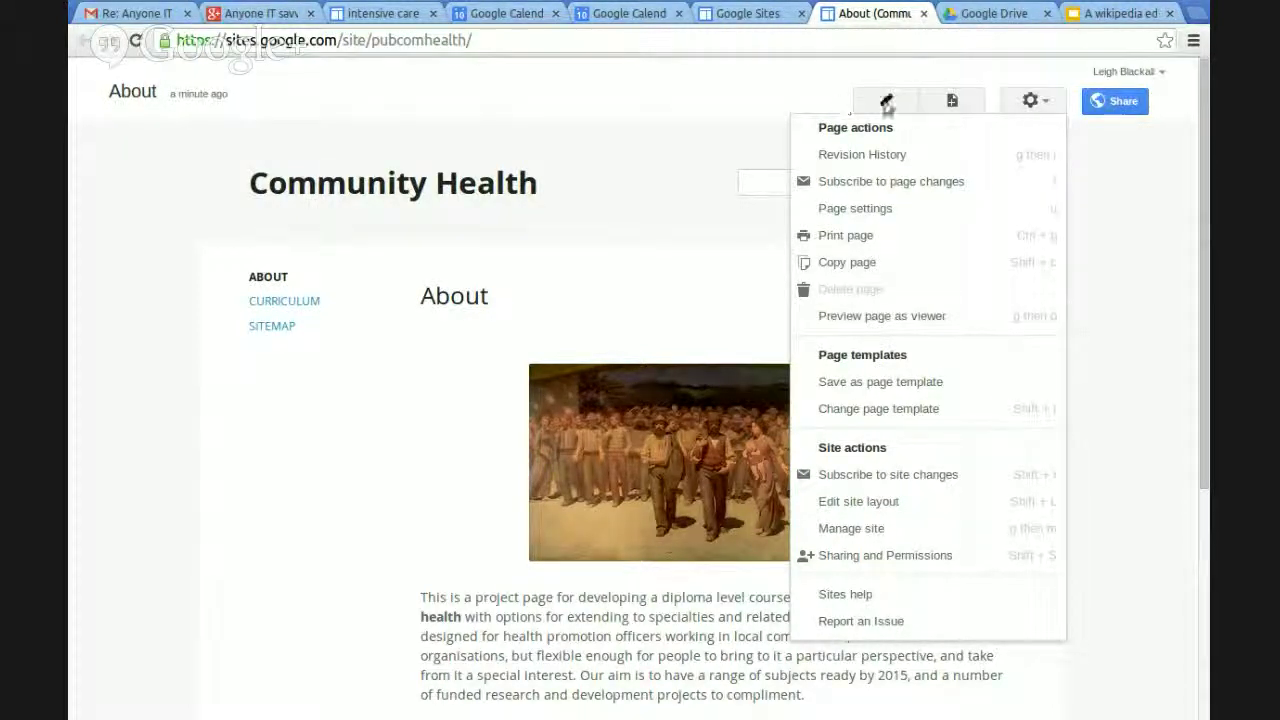
left_click(886, 102)
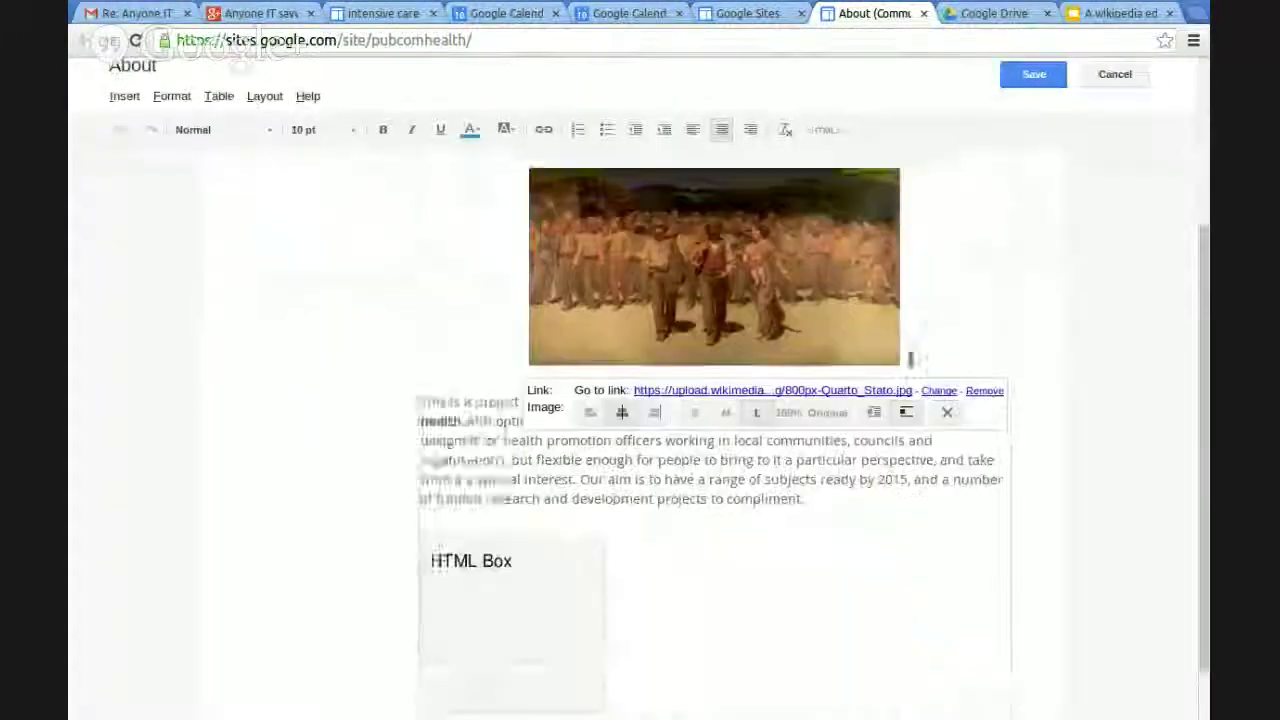
left_click(558, 546)
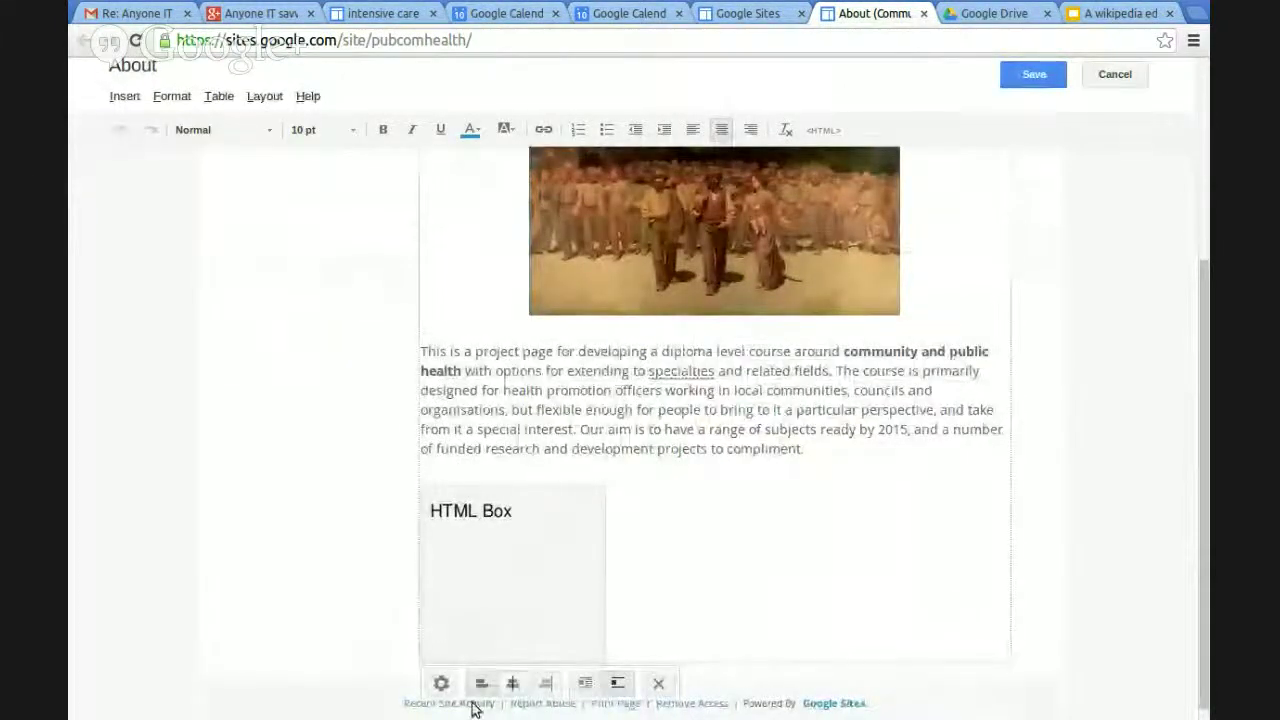
left_click(442, 684)
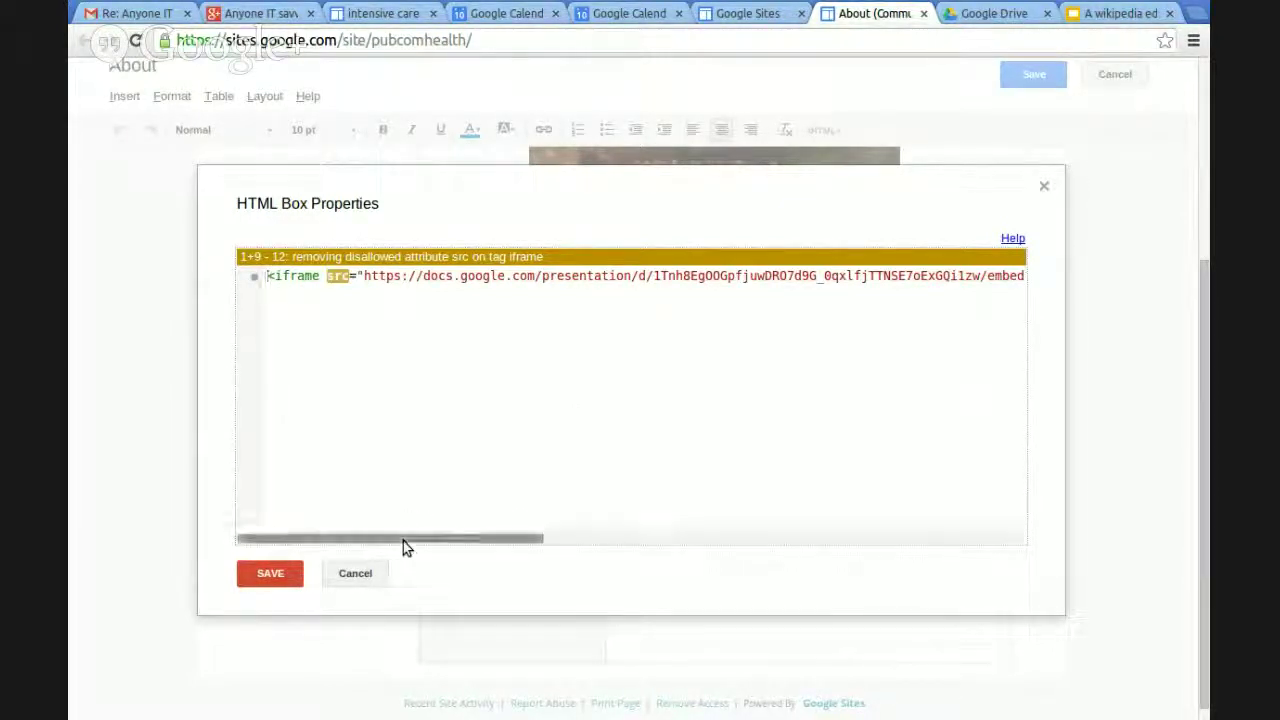
left_click_drag(405, 543, 286, 566)
left_click(401, 276)
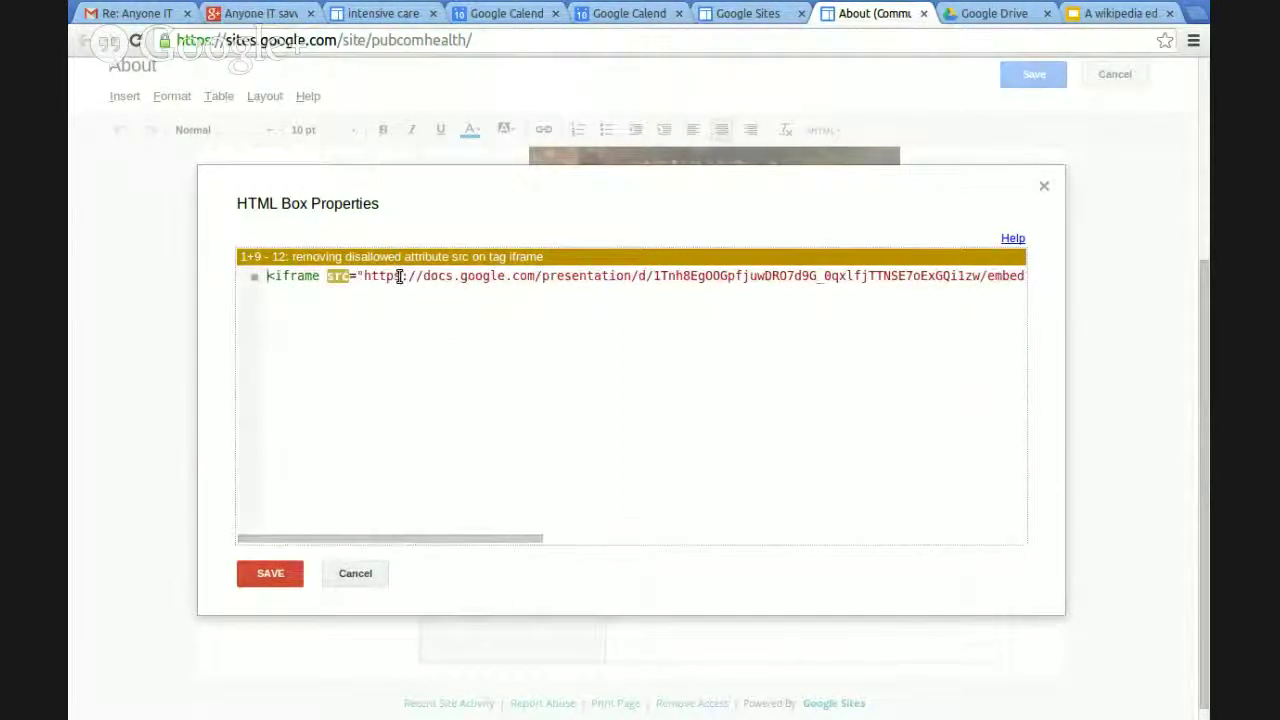
key("BackSpace")
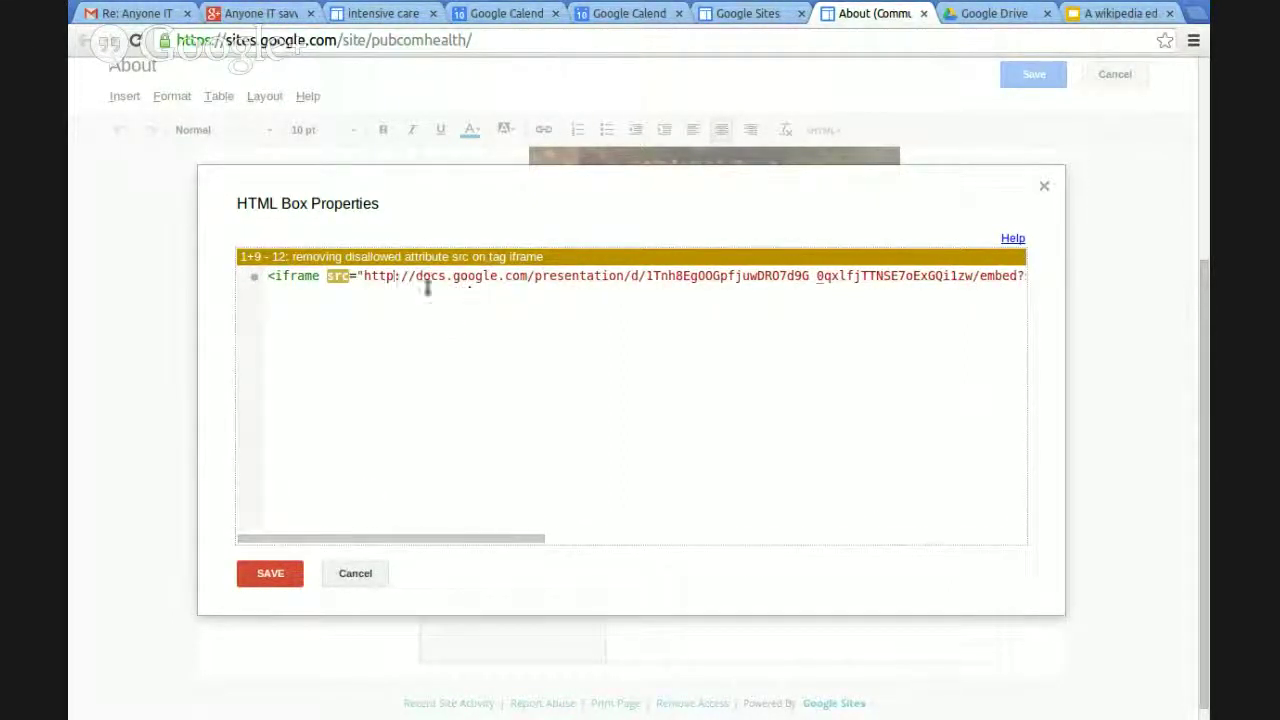
left_click(249, 577)
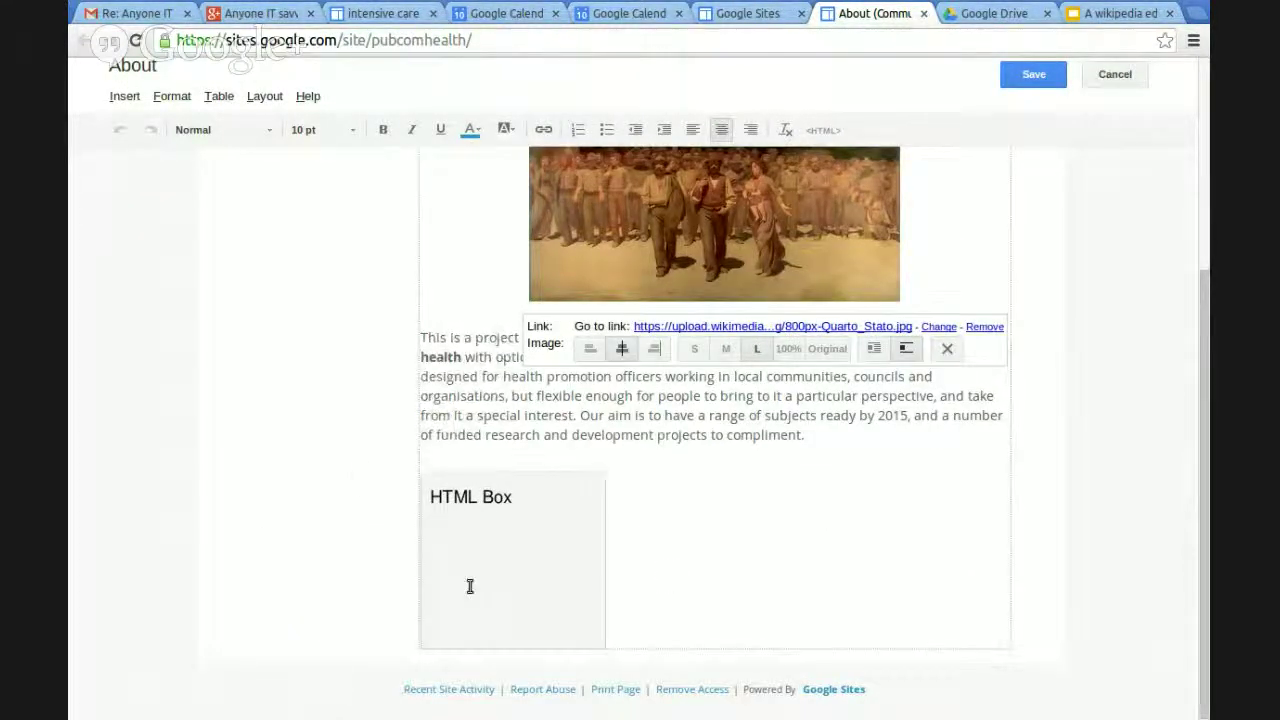
Reopen the HTML box's properties to review its iframe code, and save the box again
left_click(469, 585)
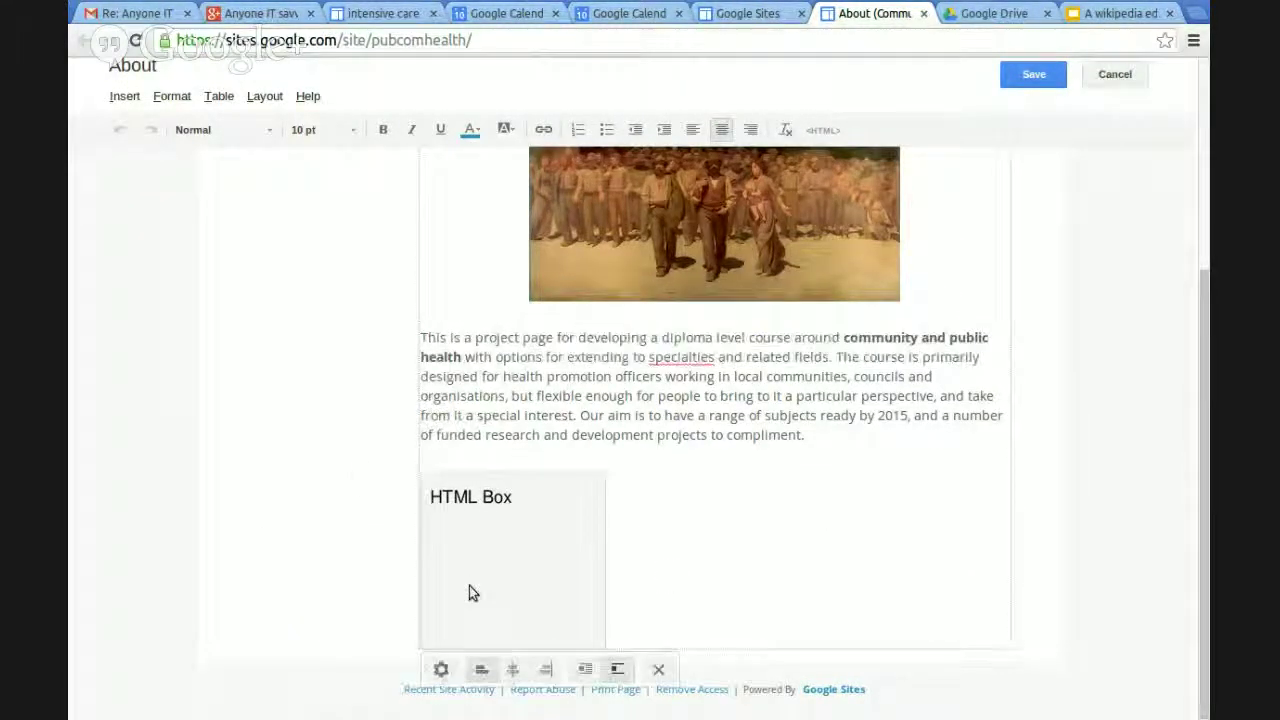
left_click(441, 669)
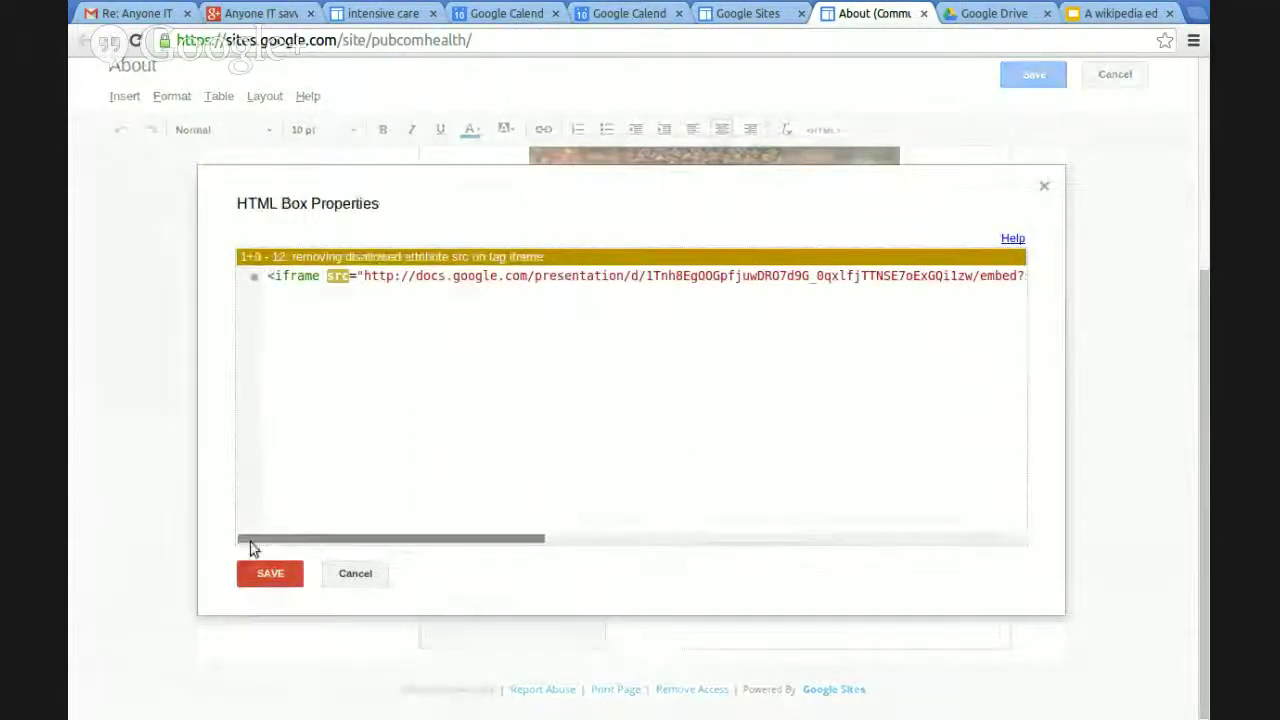
left_click(286, 576)
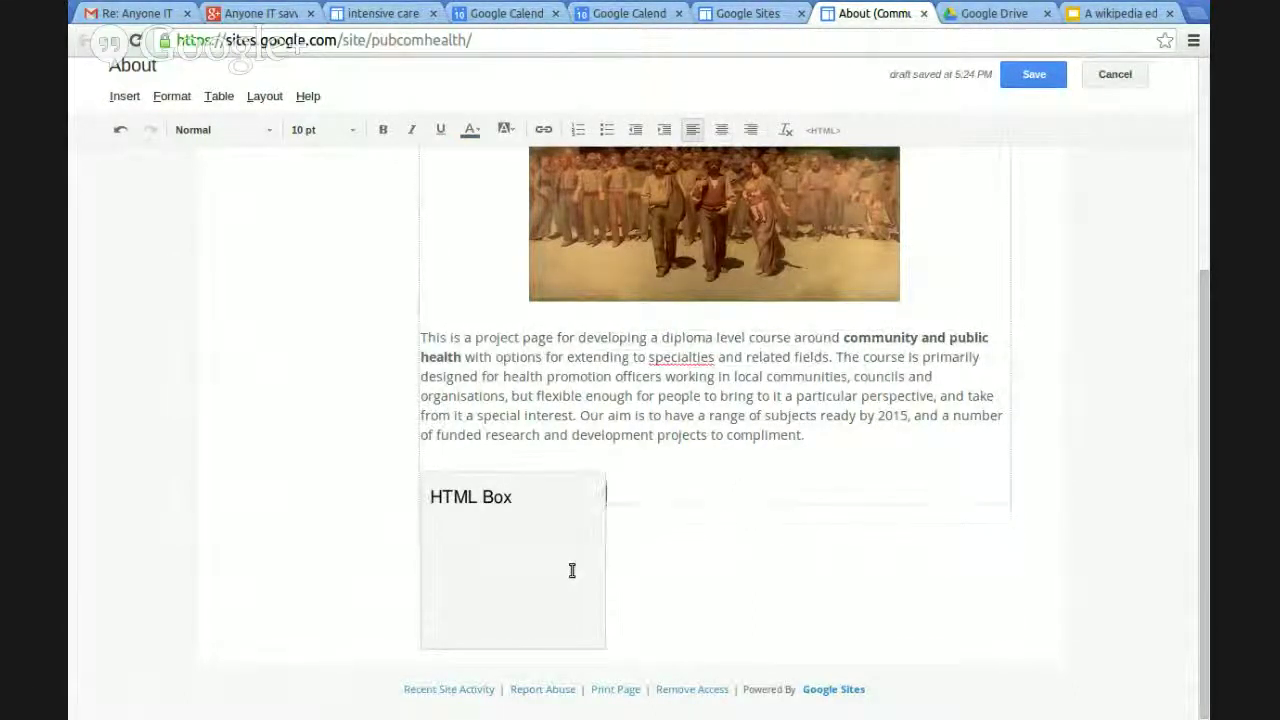
Insert the Google Drive presentation "An Ethical Framework for Ubiquitous Learning" after the HTML box, with border, title and Small (410px) size
left_click(125, 97)
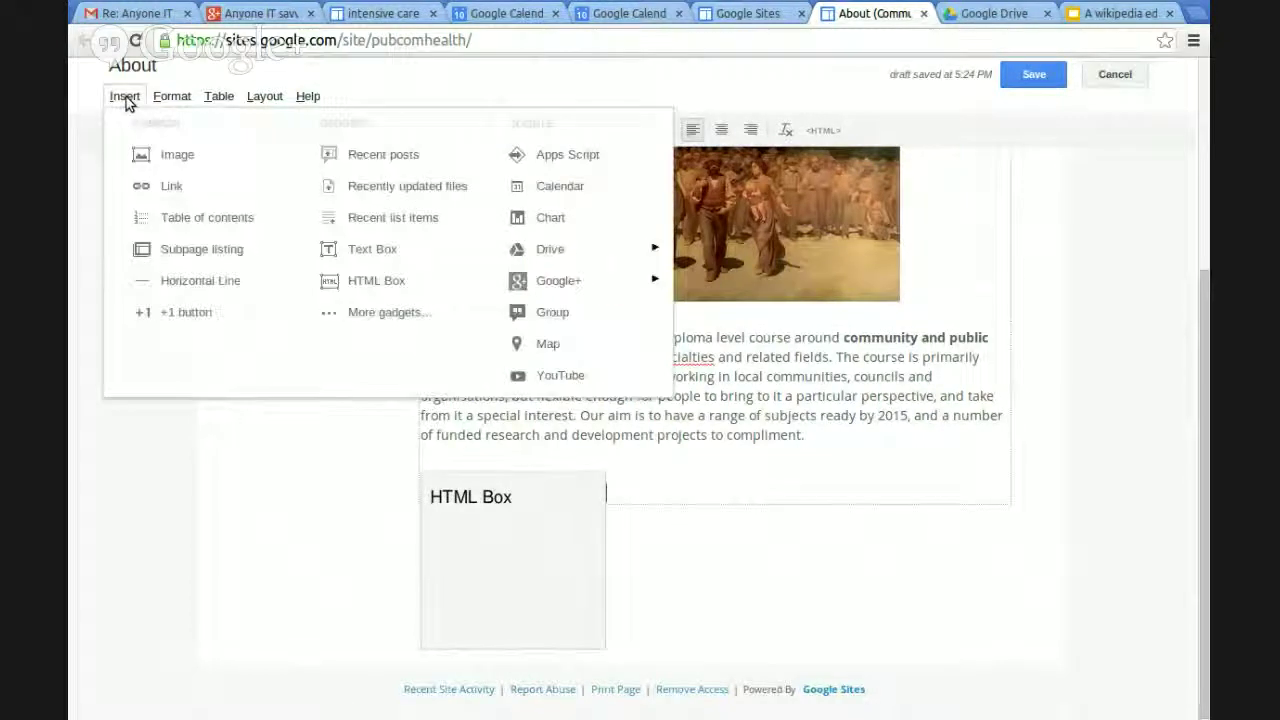
left_click(86, 108)
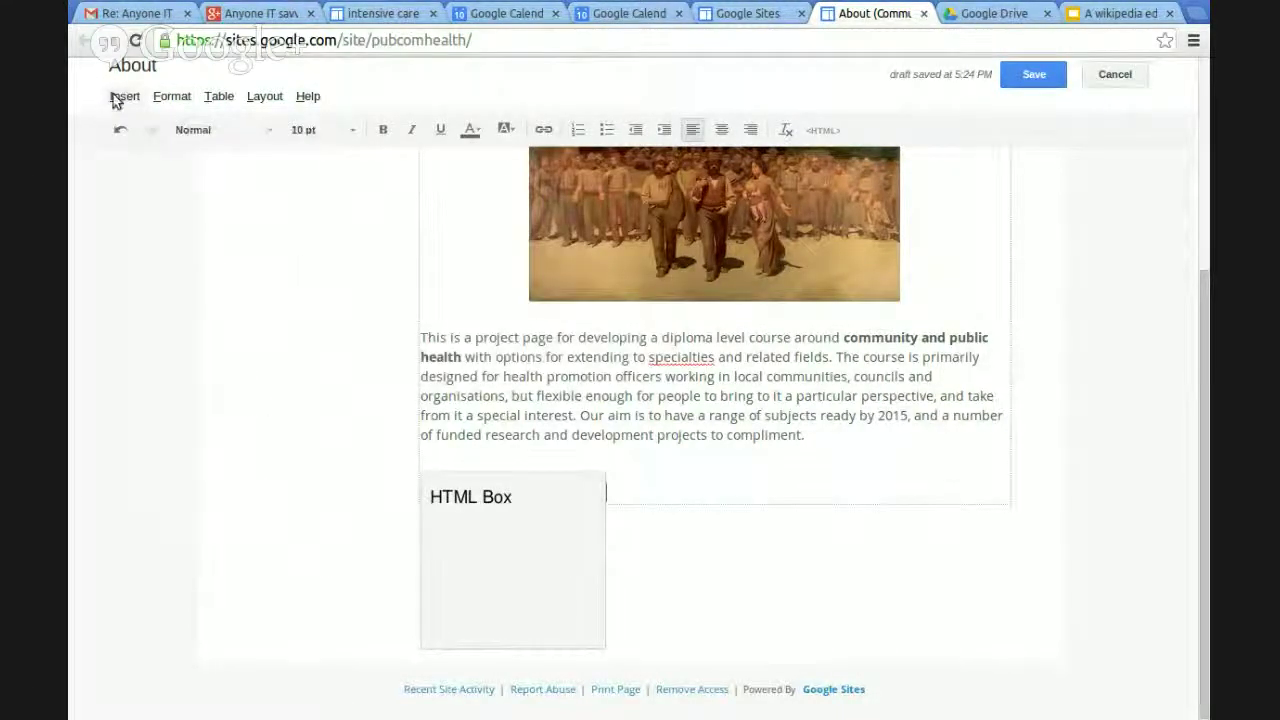
left_click(120, 97)
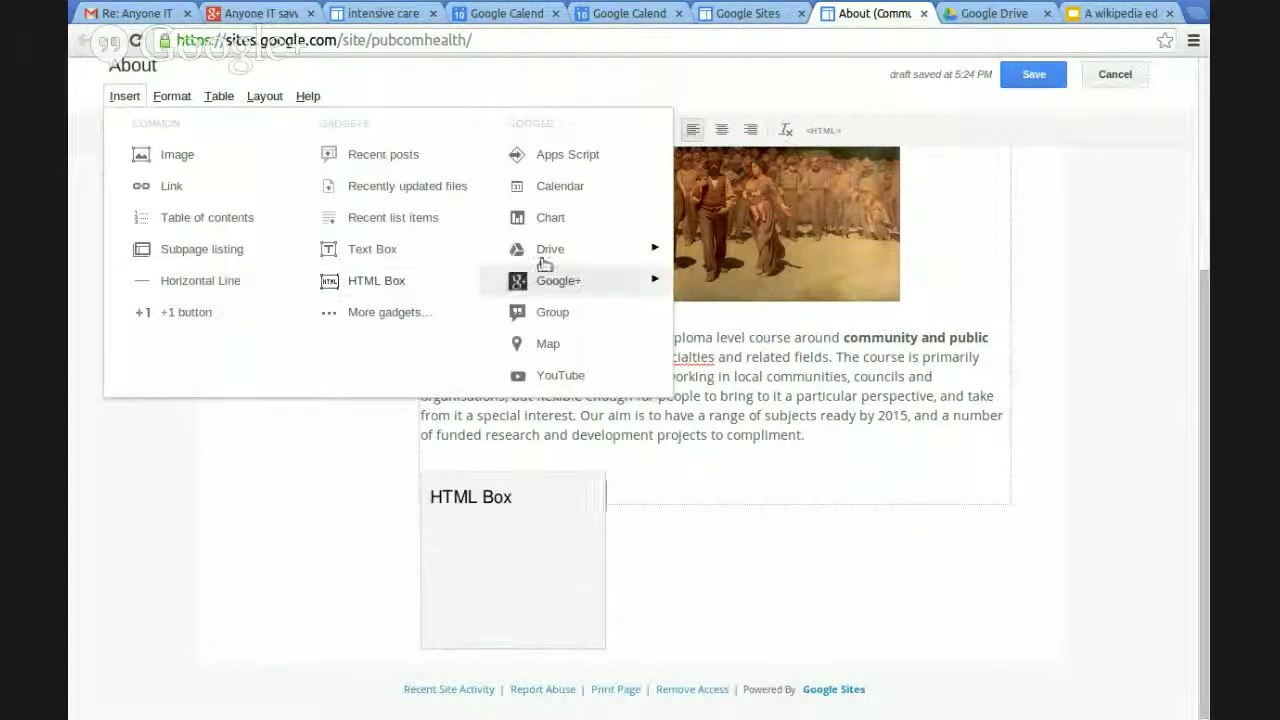
mouse_move(550, 256)
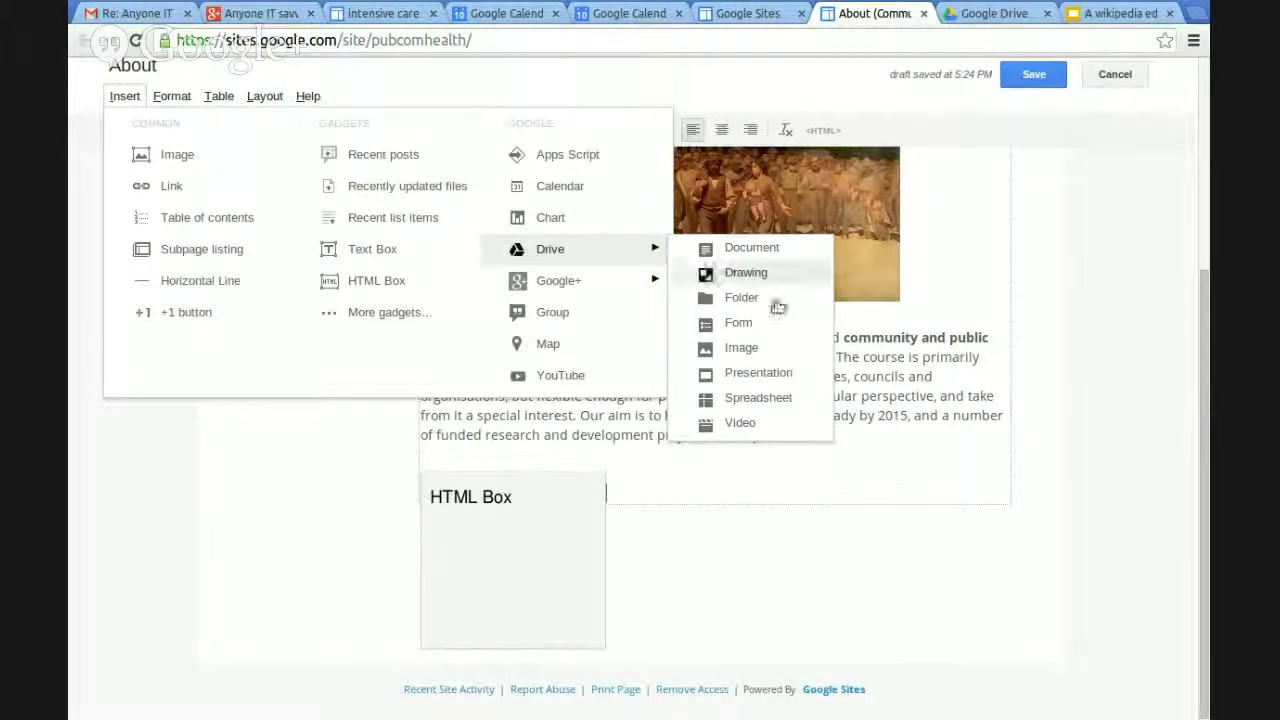
left_click(766, 371)
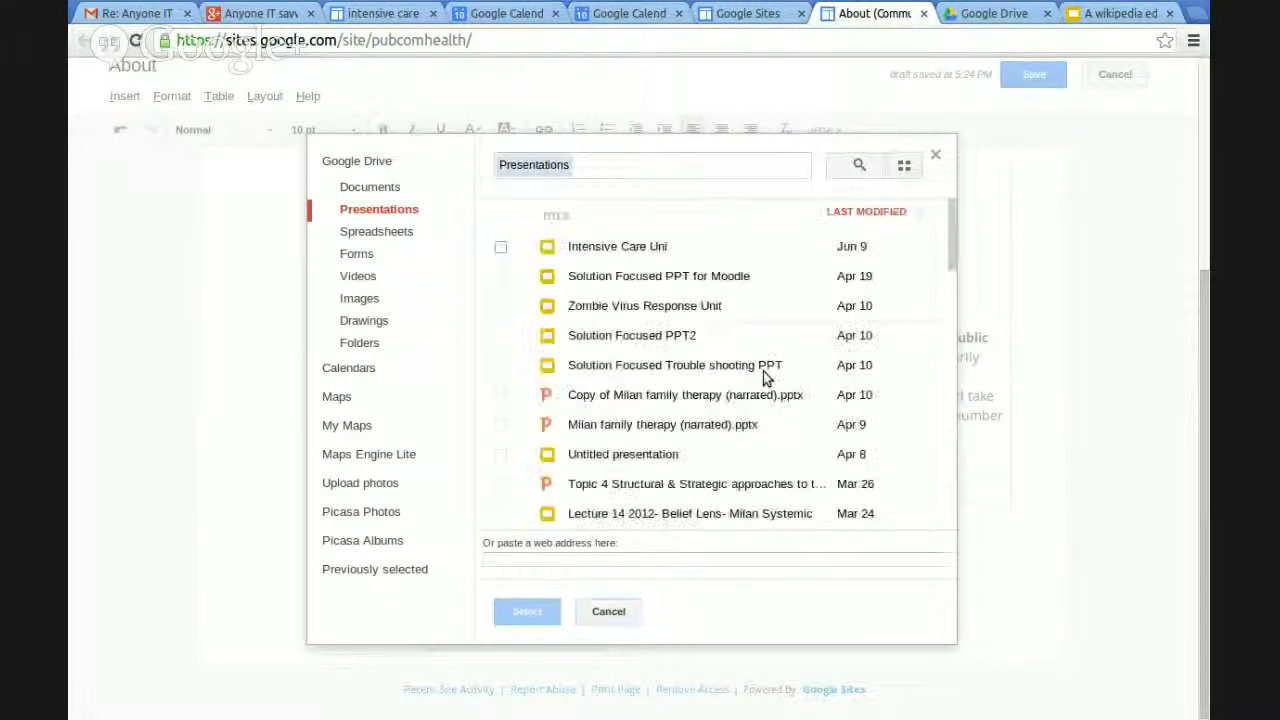
scroll(721, 374, "down", 3)
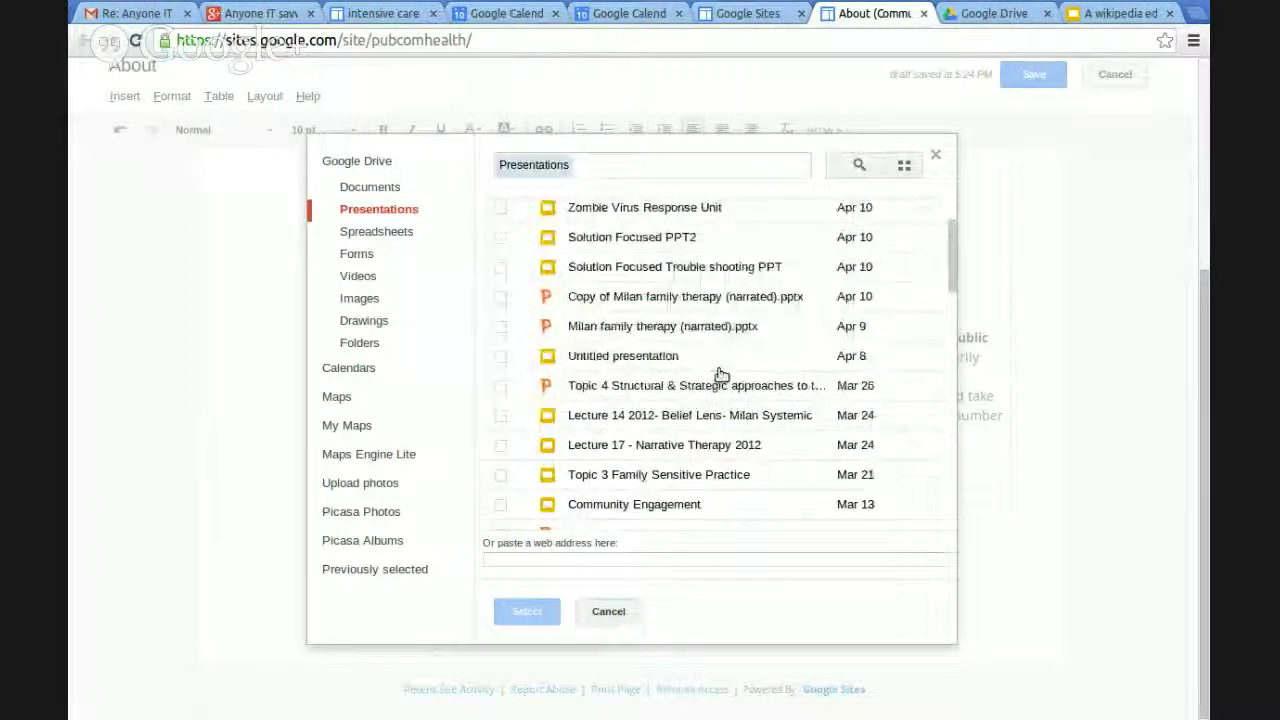
scroll(721, 374, "down", 3)
scroll(721, 374, "down", 8)
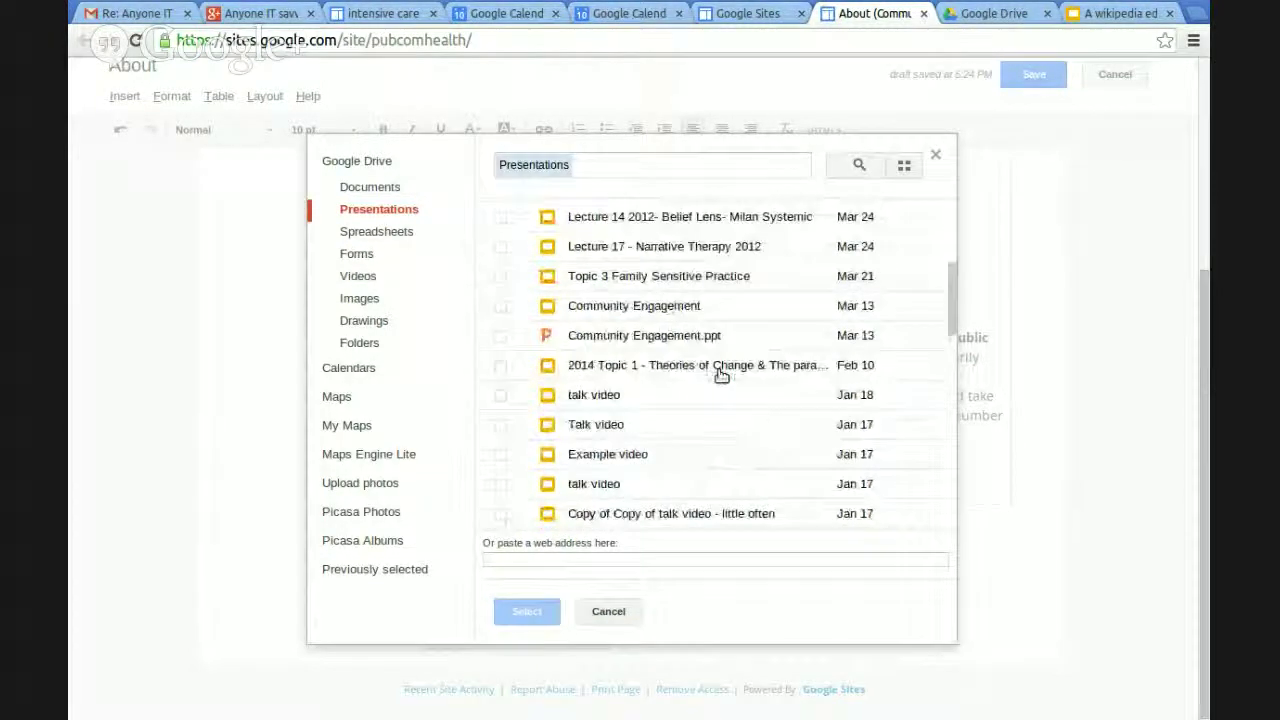
scroll(721, 374, "down", 7)
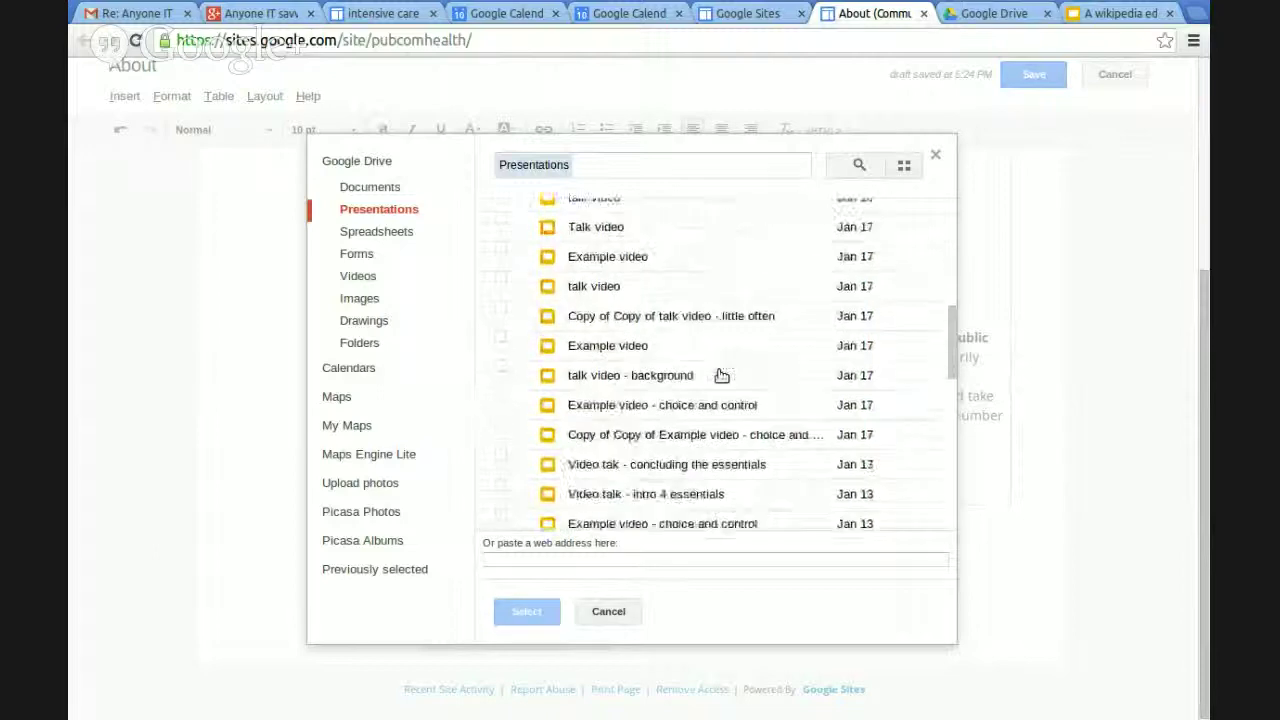
scroll(721, 374, "down", 8)
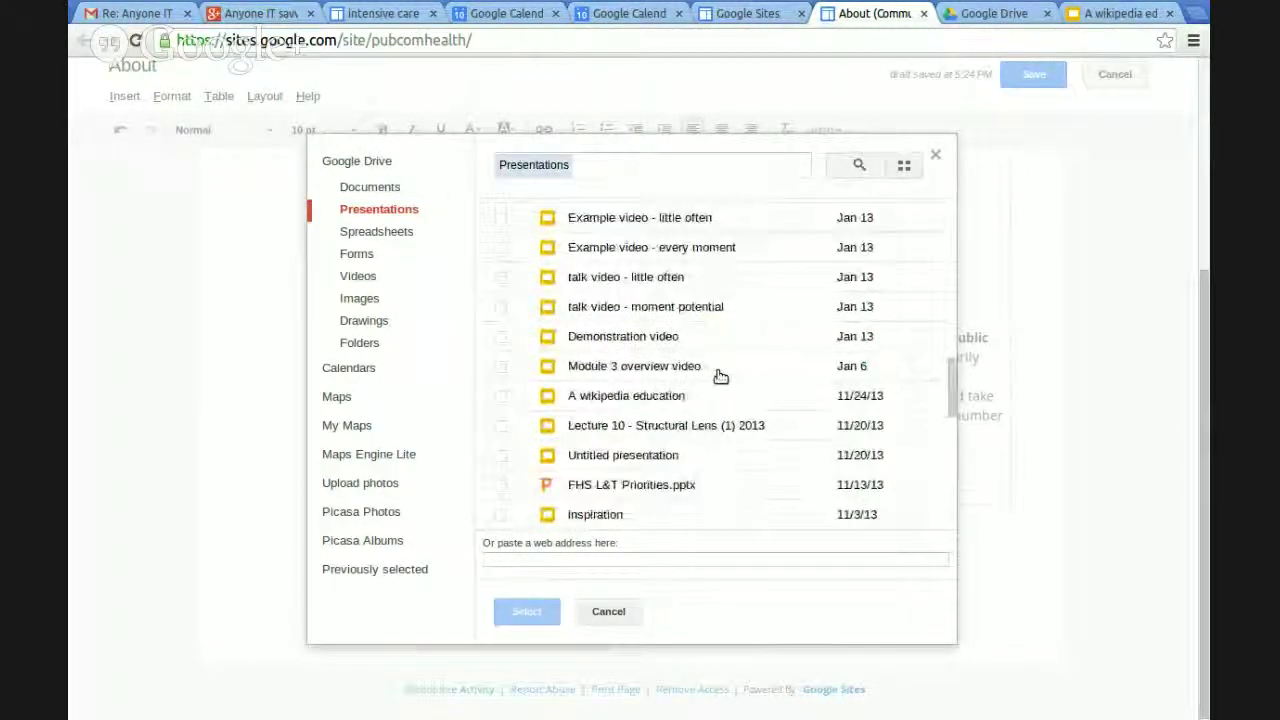
scroll(721, 376, "down", 3)
scroll(721, 376, "down", 2)
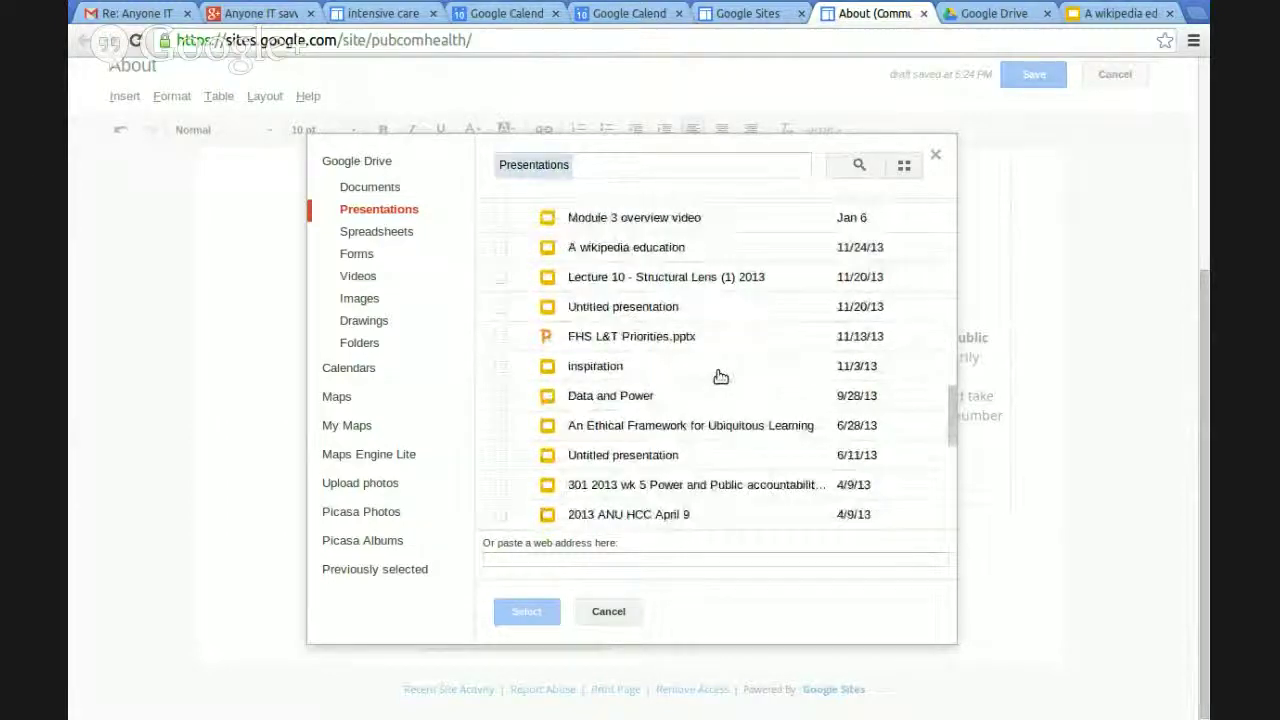
left_click(706, 427)
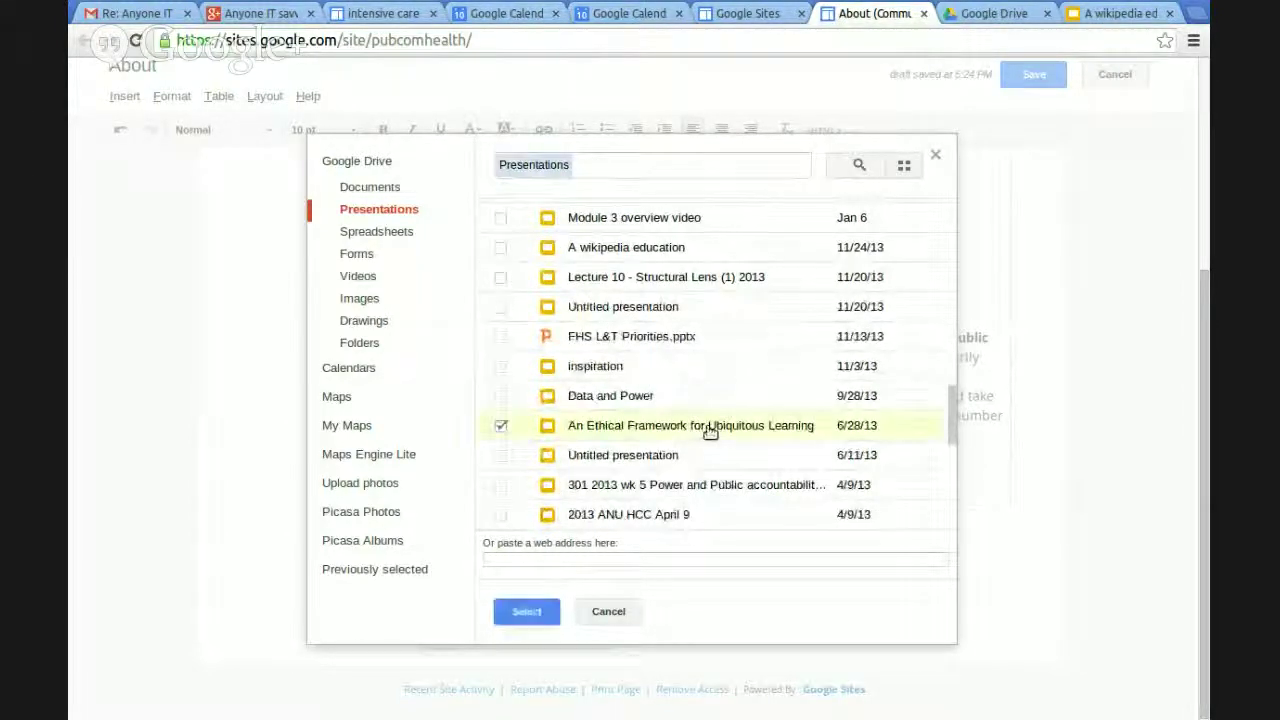
left_click(527, 612)
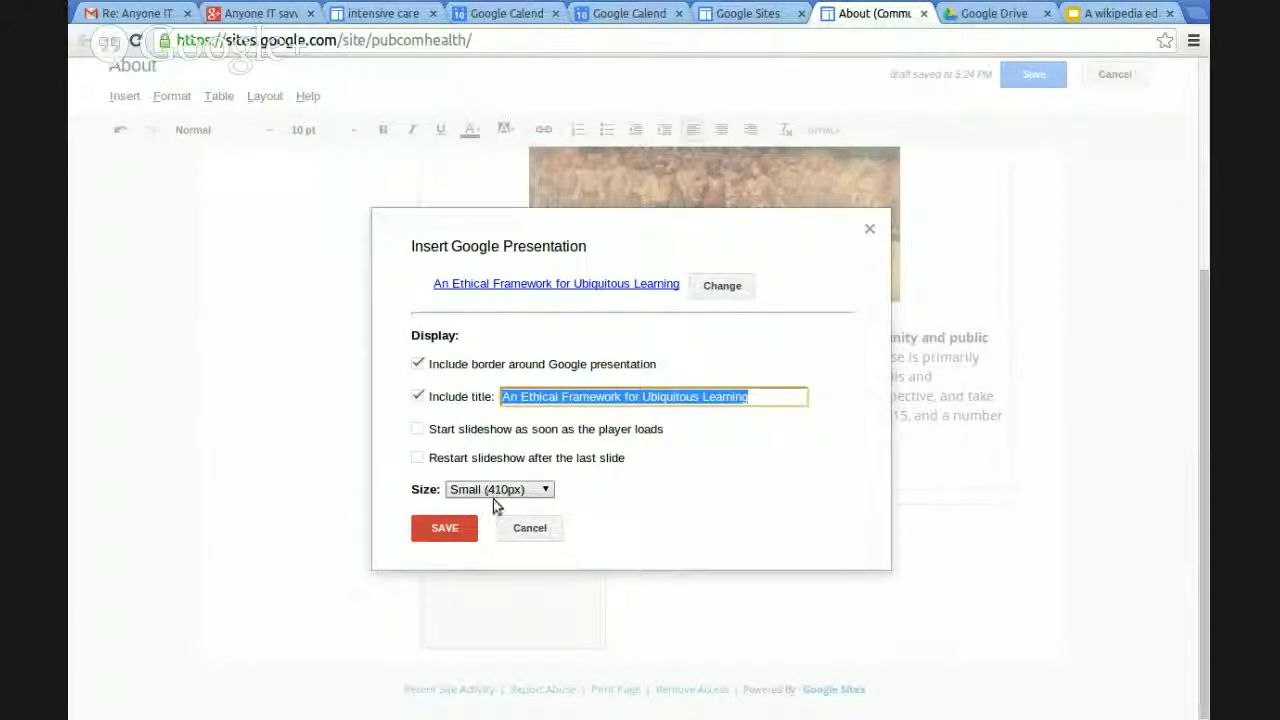
left_click(444, 530)
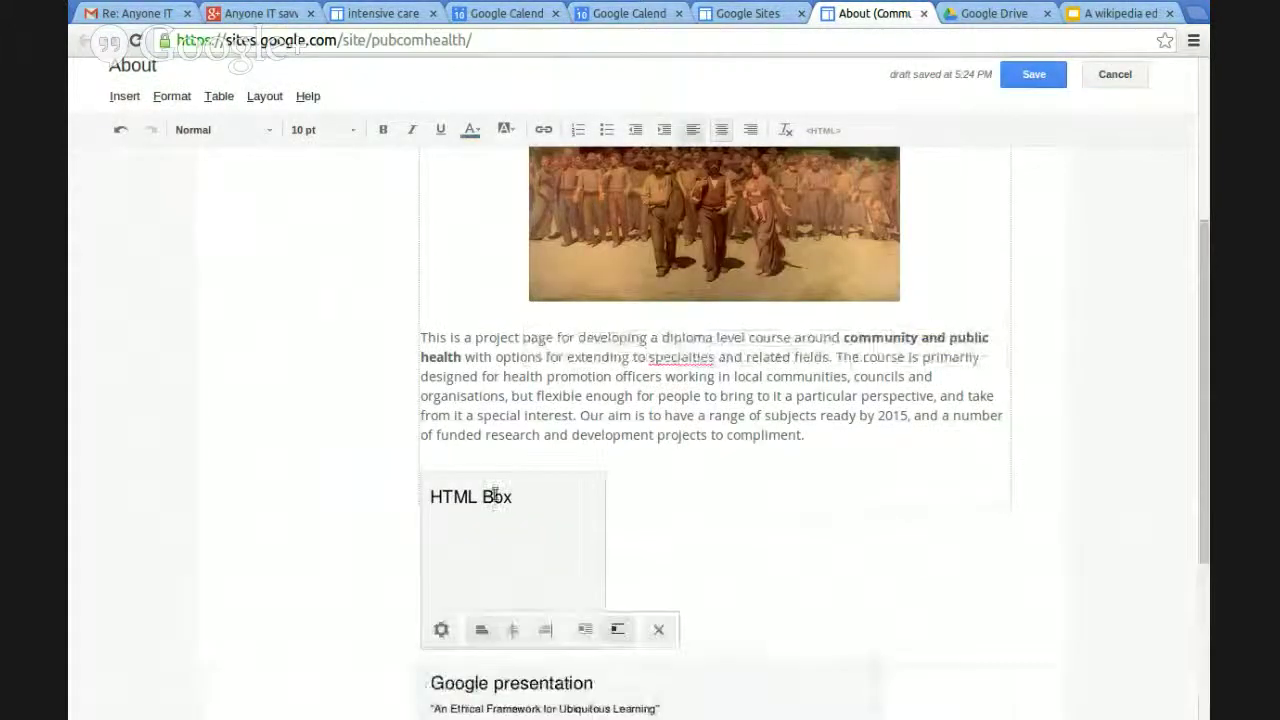
Remove the HTML box above the inserted Google presentation from the About page
scroll(377, 476, "down", 3)
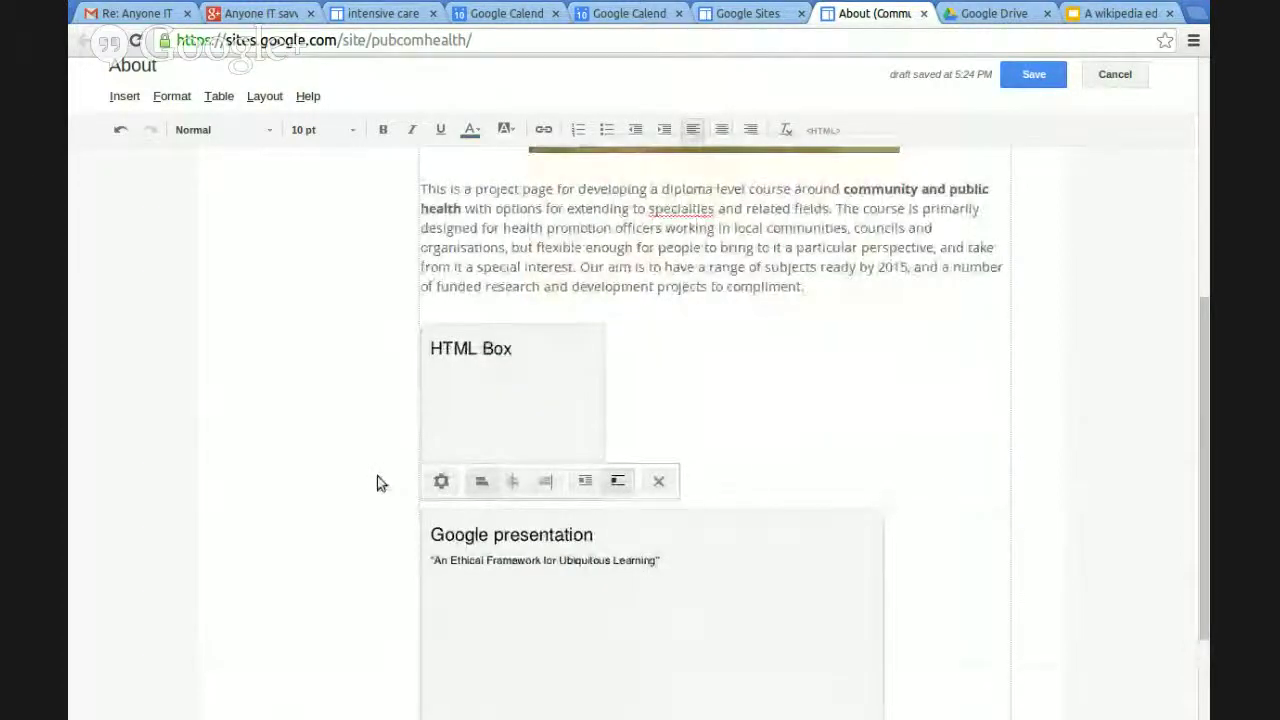
scroll(377, 476, "down", 3)
scroll(377, 483, "up", 2)
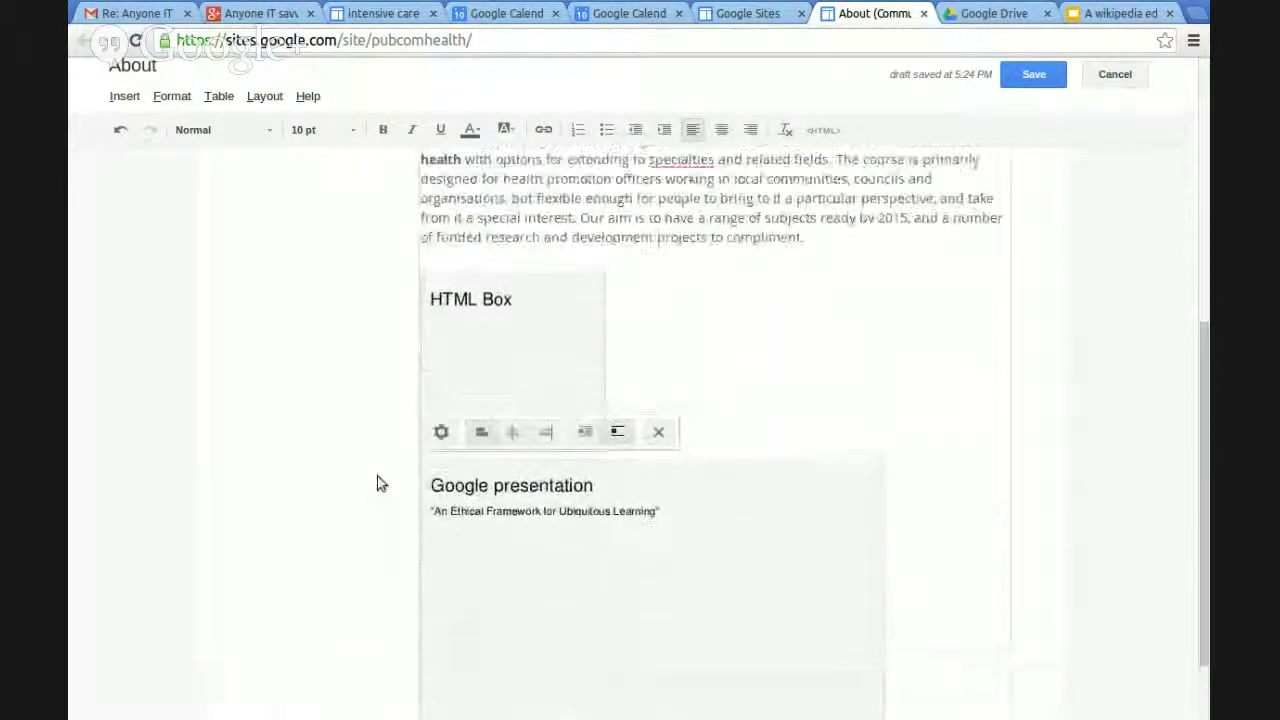
scroll(377, 483, "down", 2)
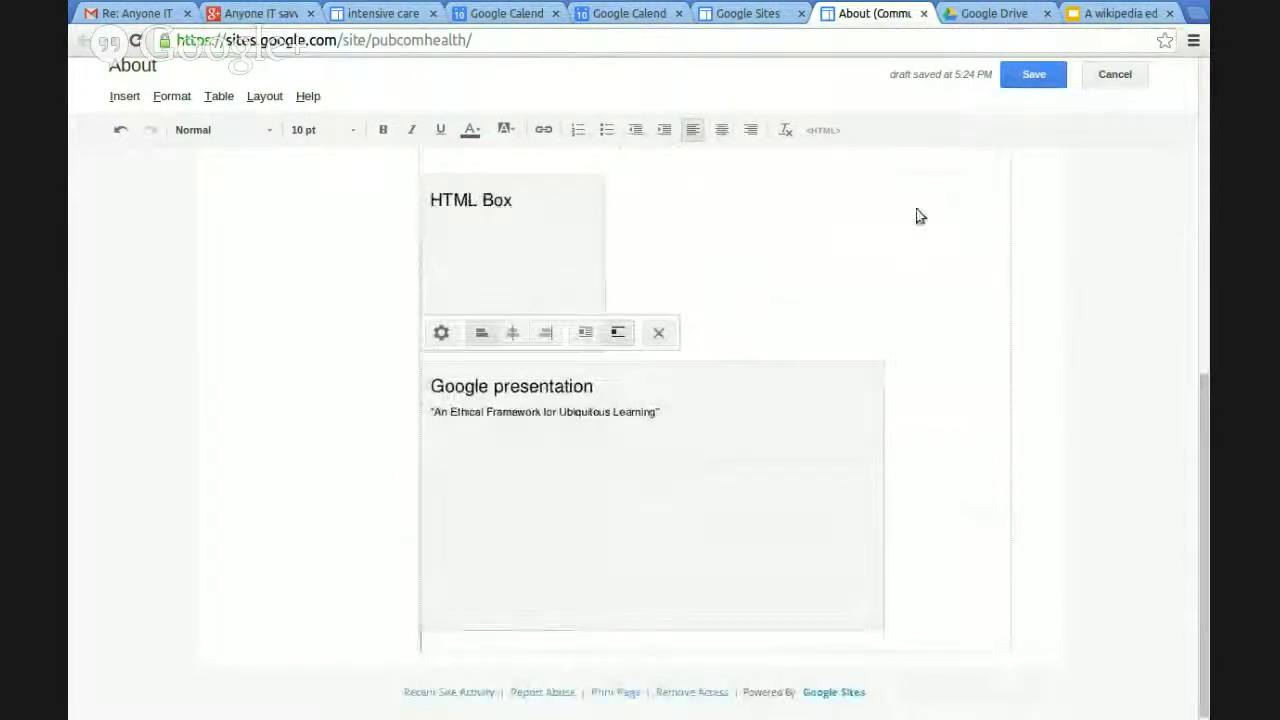
left_click(742, 319)
left_click(497, 291)
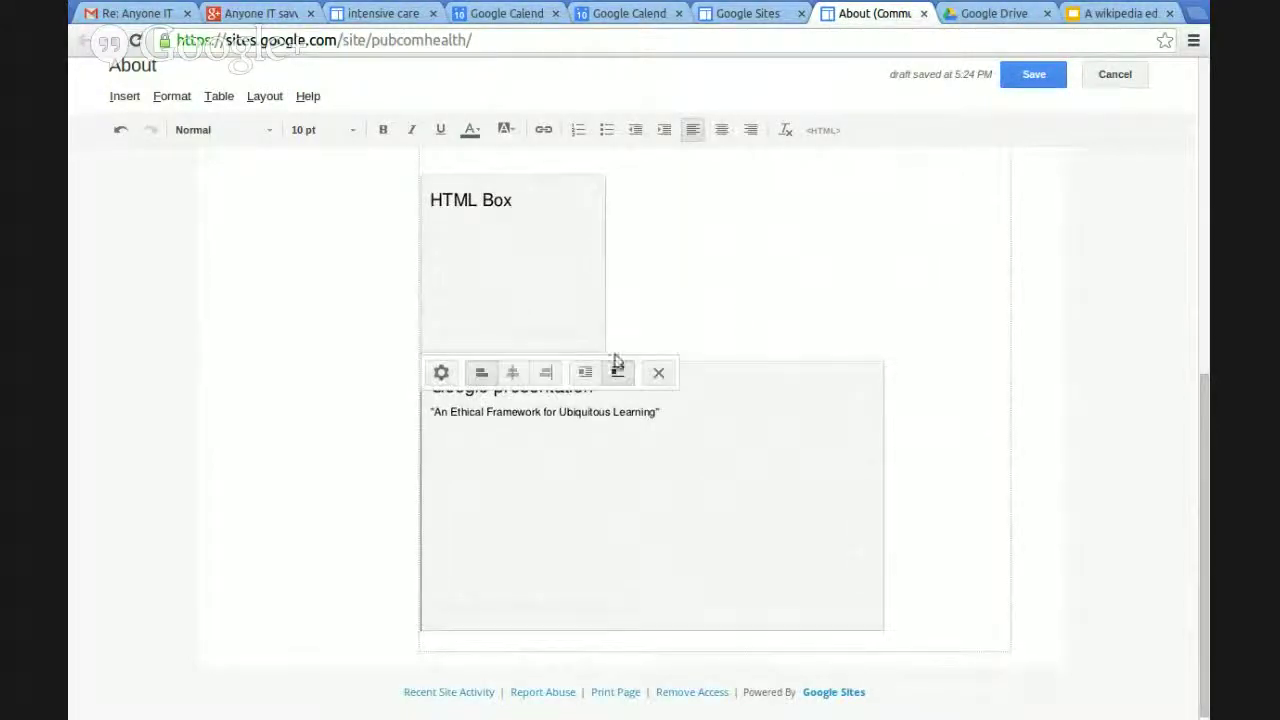
left_click(657, 371)
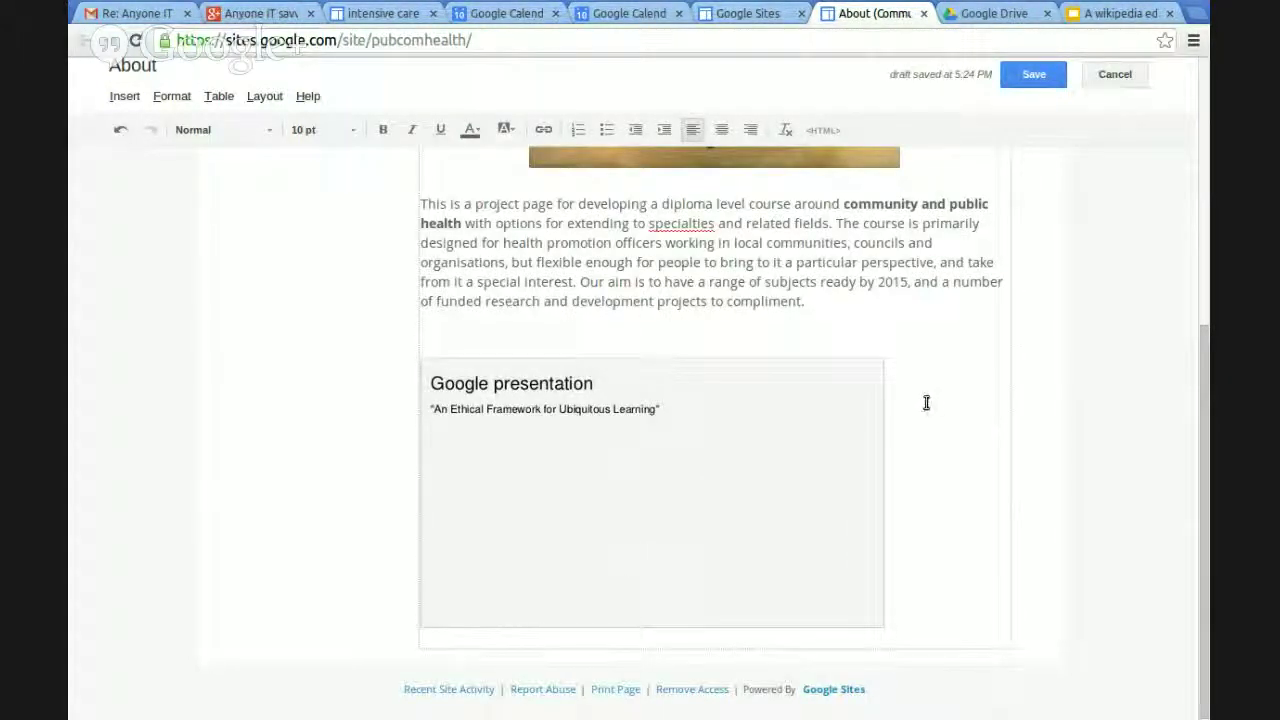
Center the inserted Google presentation and save the About page
left_click(702, 409)
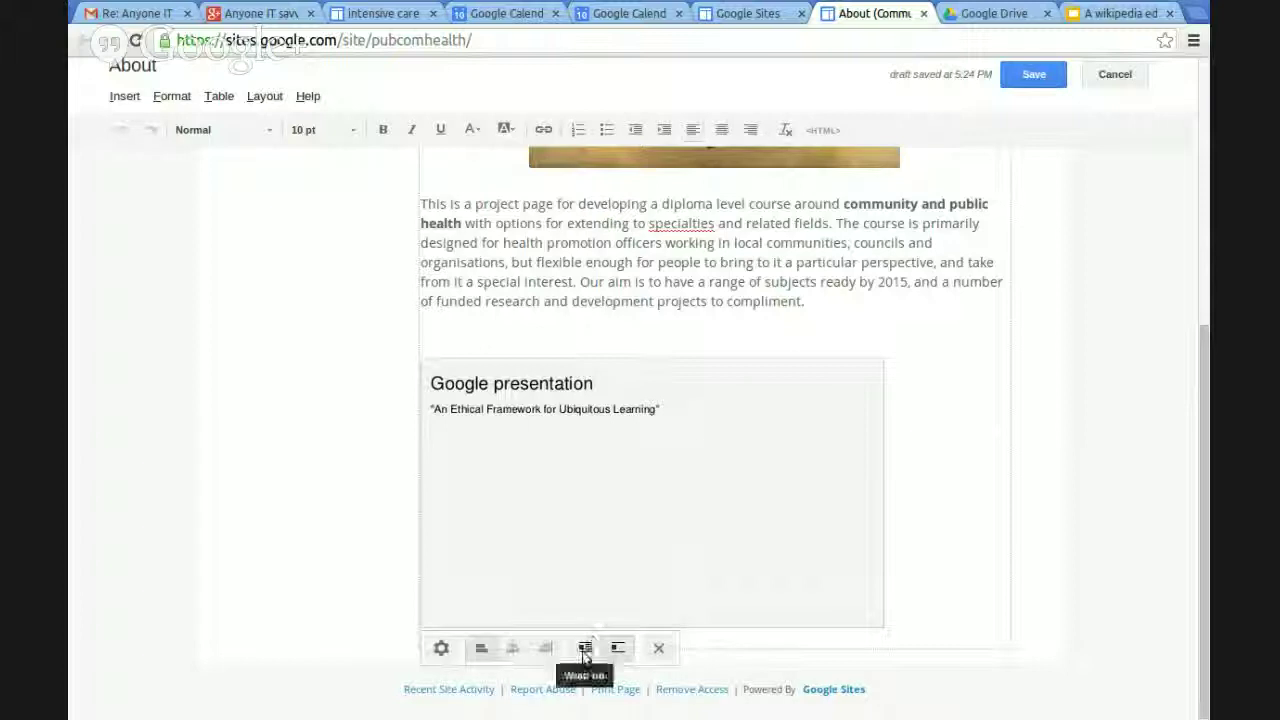
left_click(513, 650)
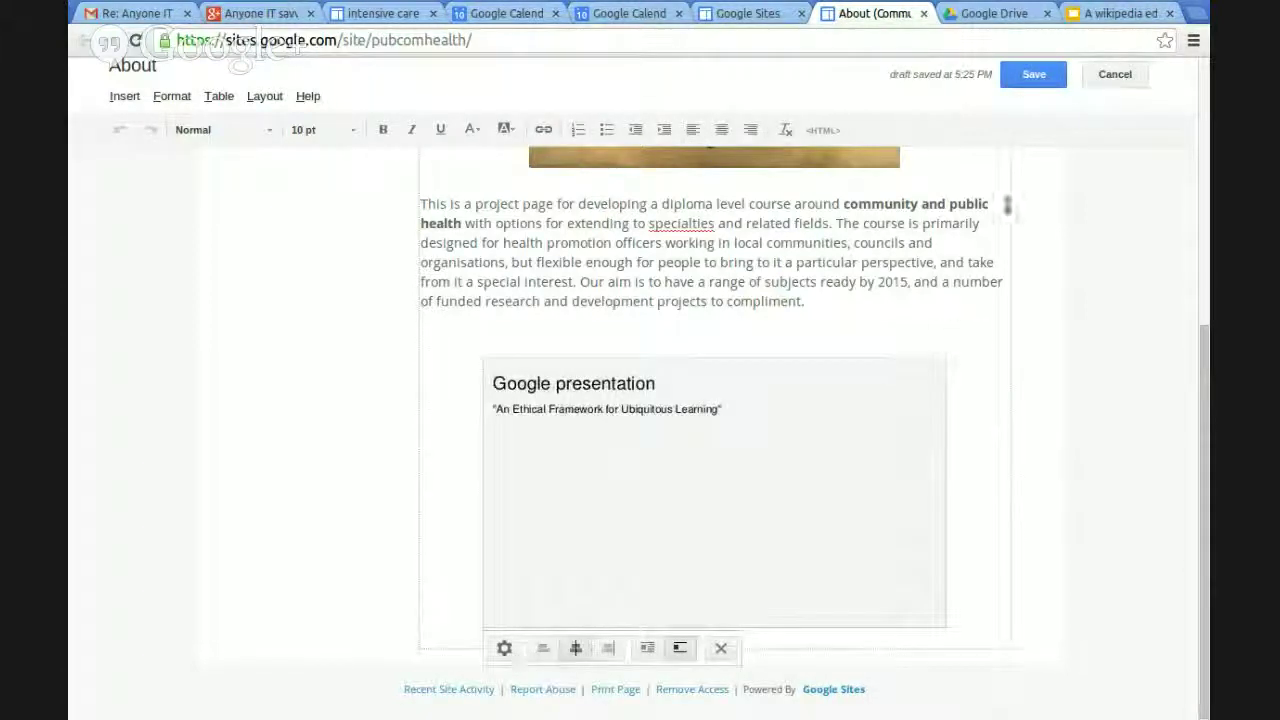
left_click(1033, 88)
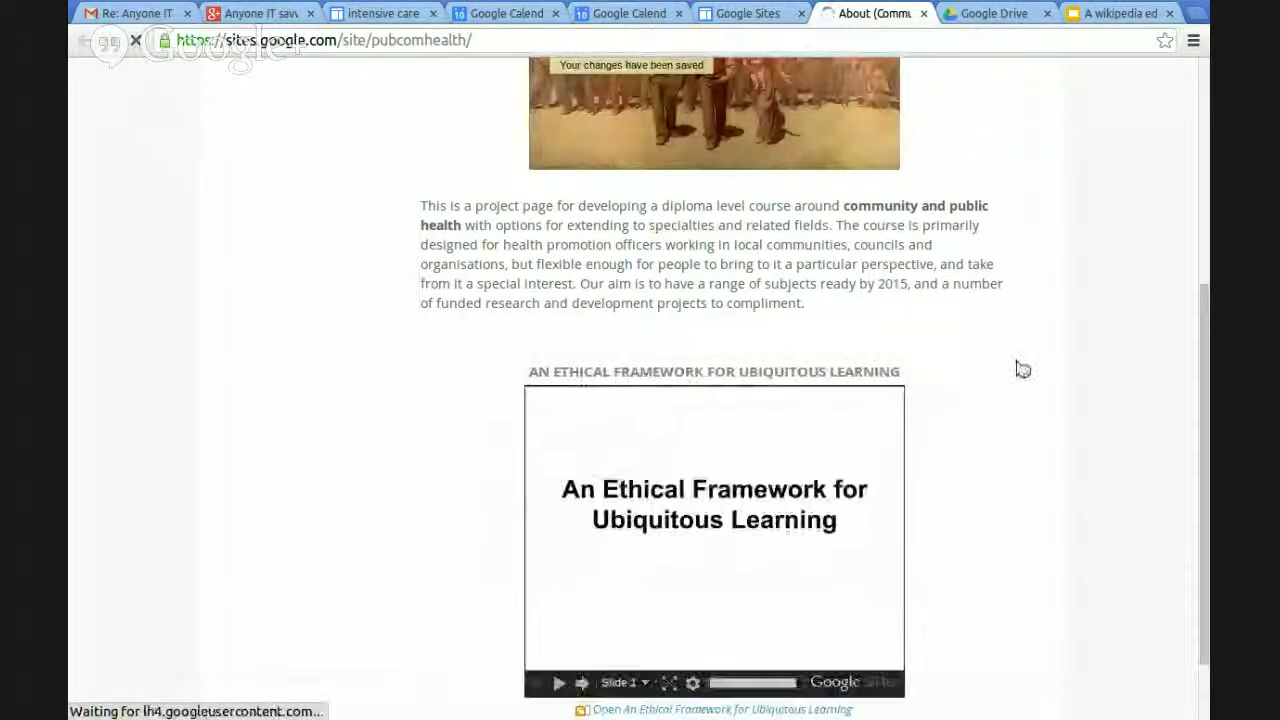
Page forward and back through the slides of the presentation embedded on the saved About page
scroll(743, 437, "down", 2)
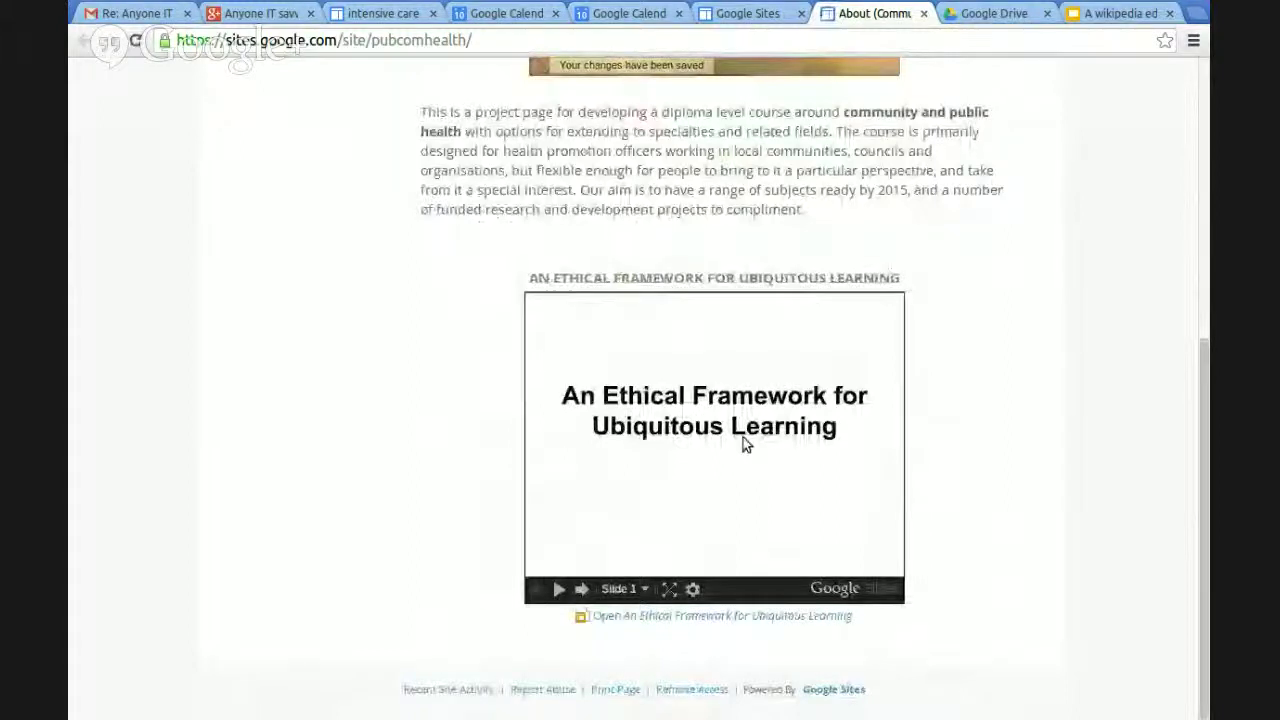
left_click(580, 589)
left_click(580, 589)
left_click(532, 591)
left_click(532, 591)
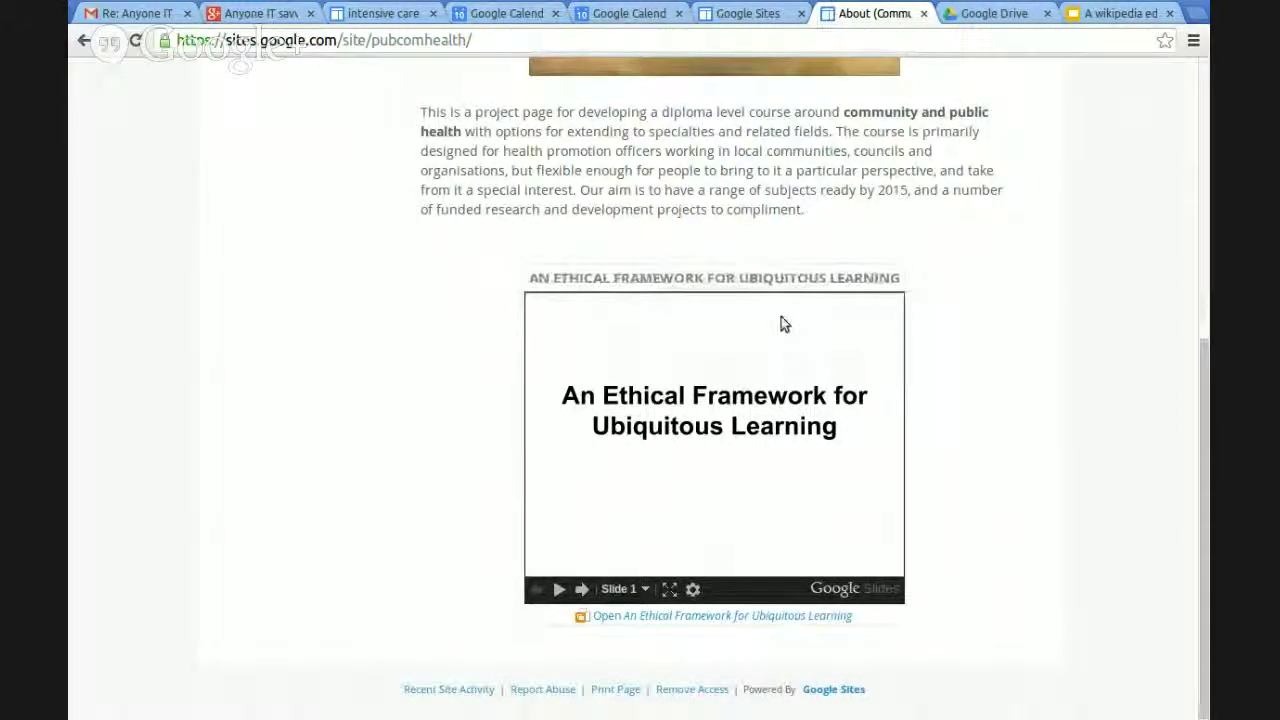
Reopen the About page for editing
scroll(949, 286, "up", 3)
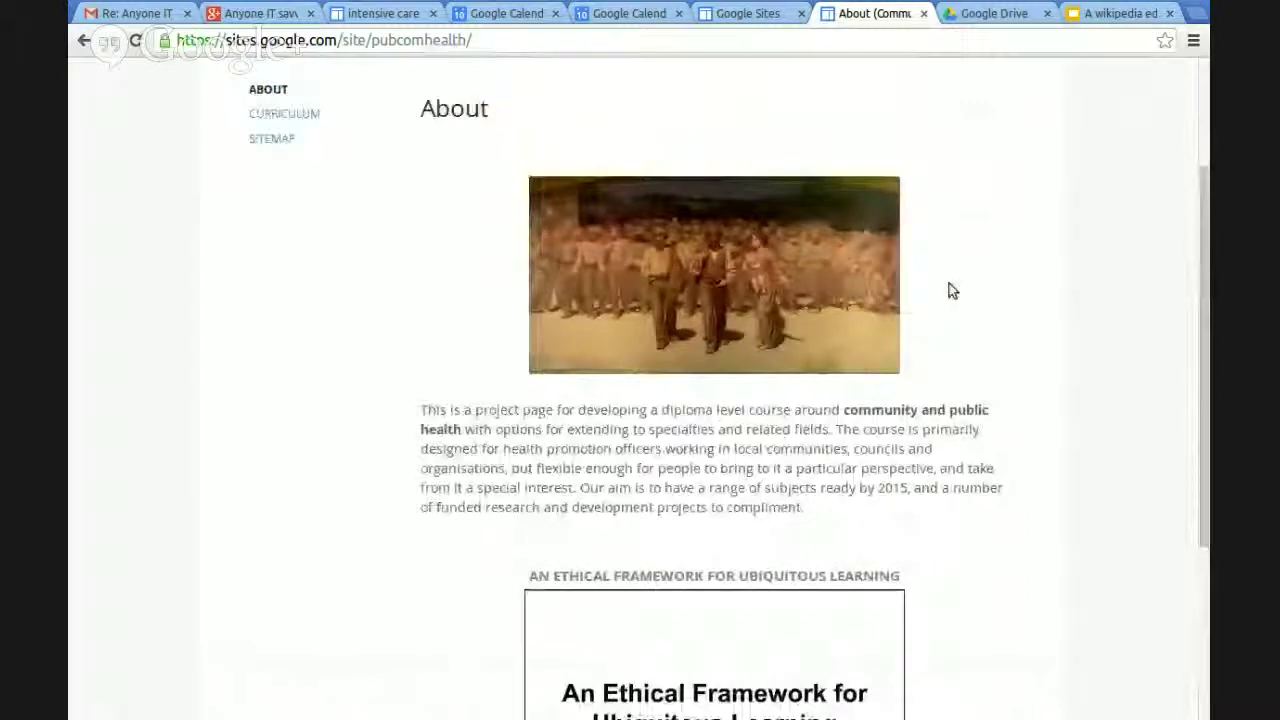
scroll(886, 166, "up", 2)
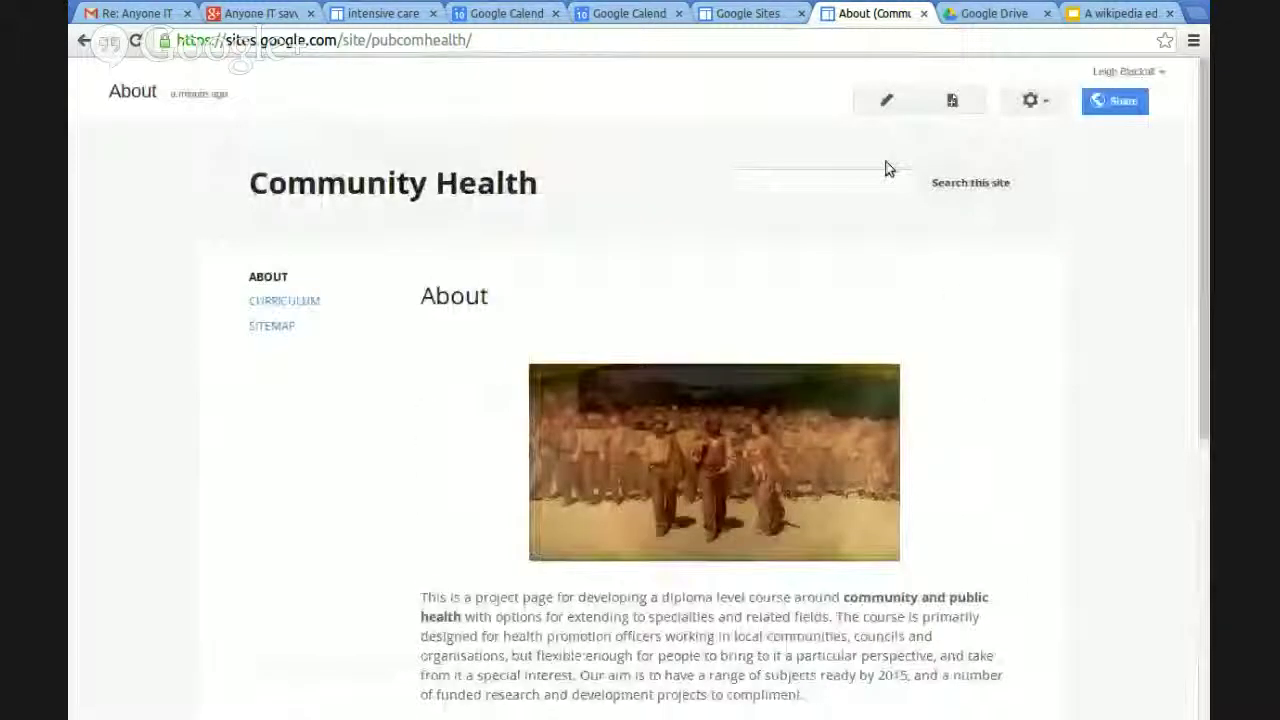
left_click(884, 104)
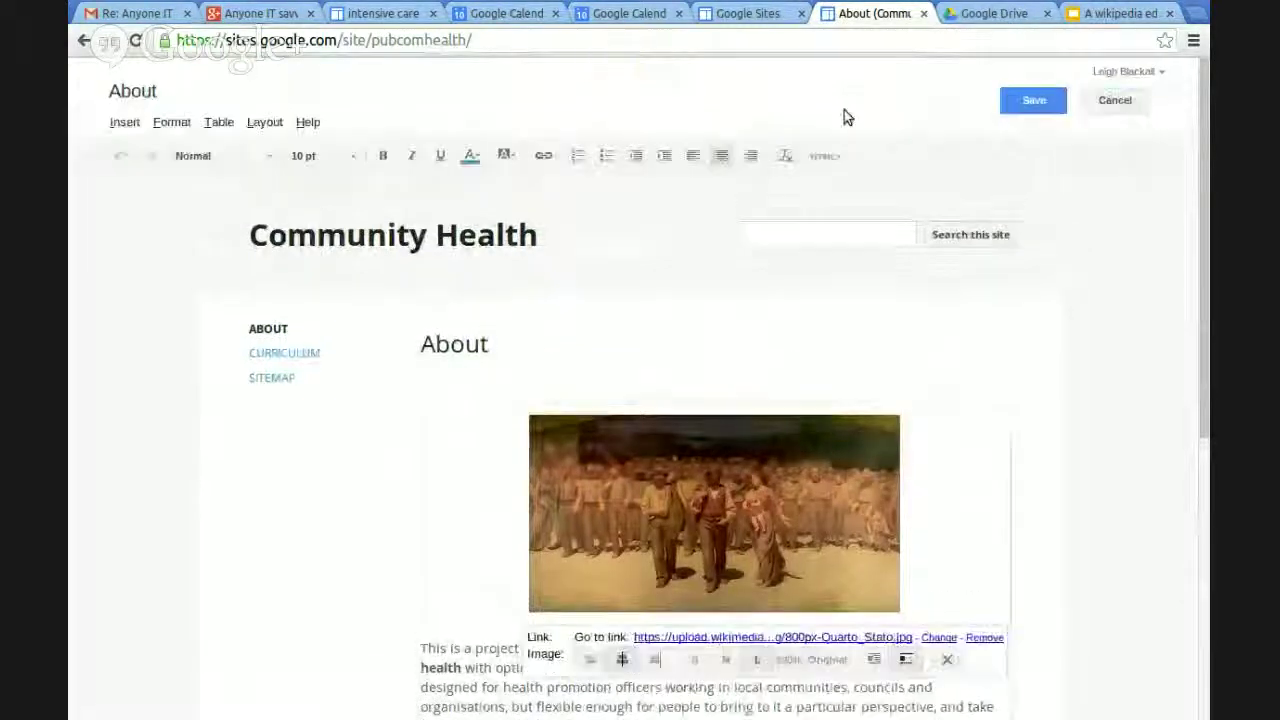
left_click(125, 122)
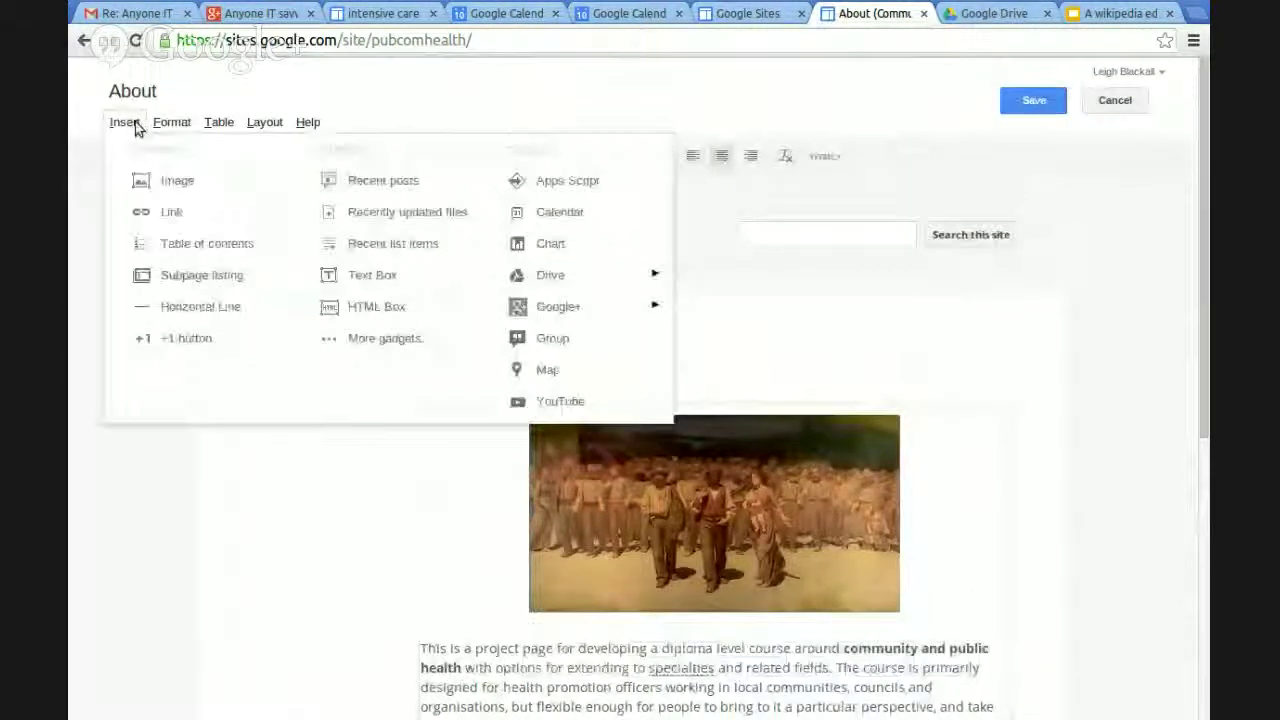
mouse_move(573, 276)
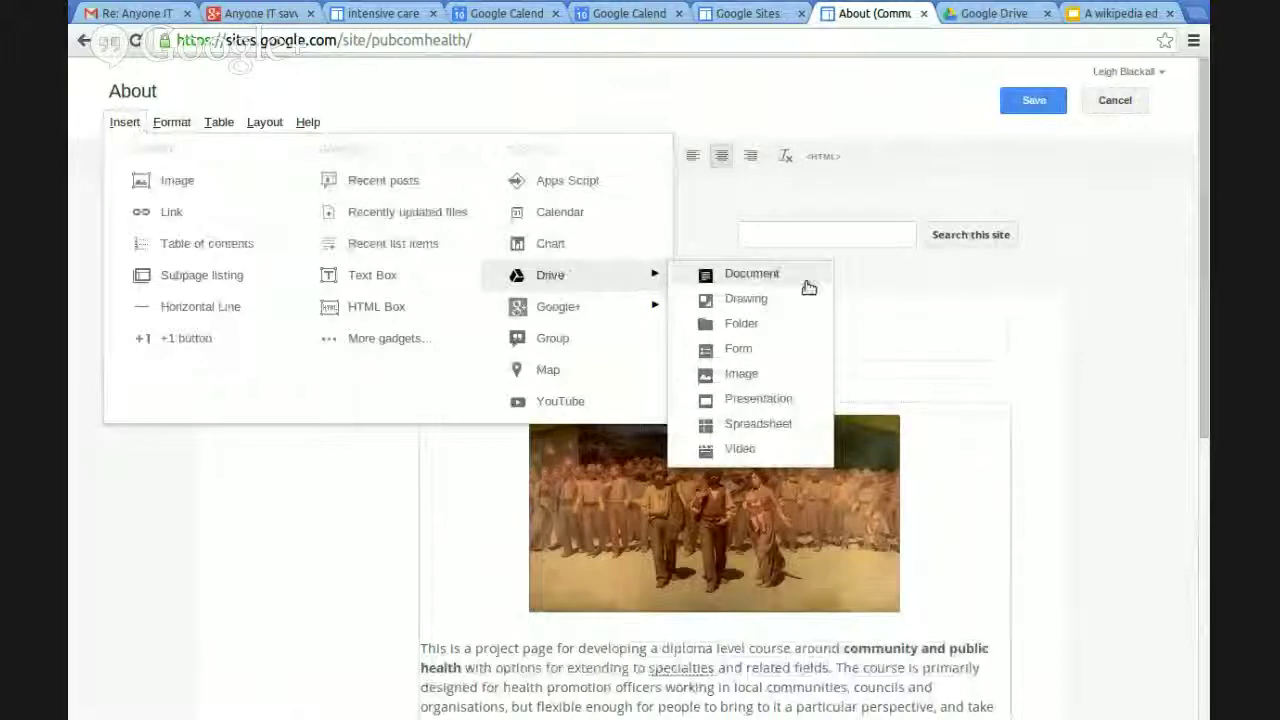
left_click(755, 401)
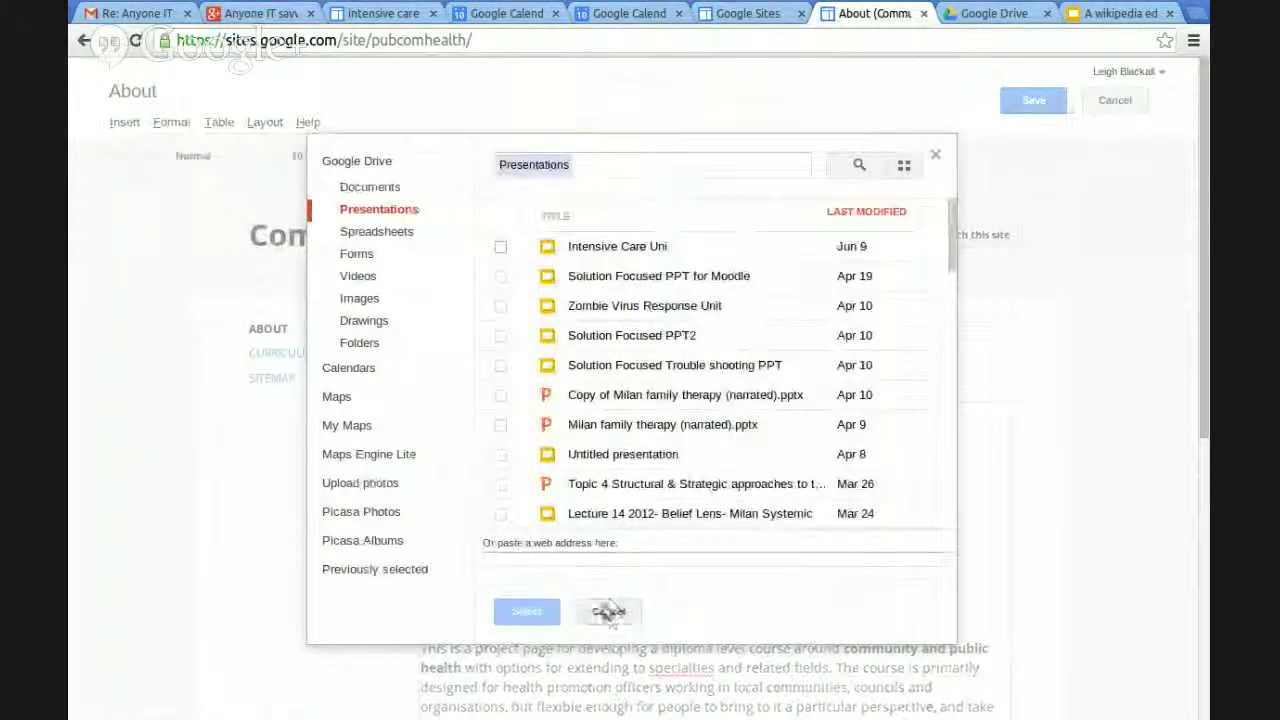
left_click(609, 612)
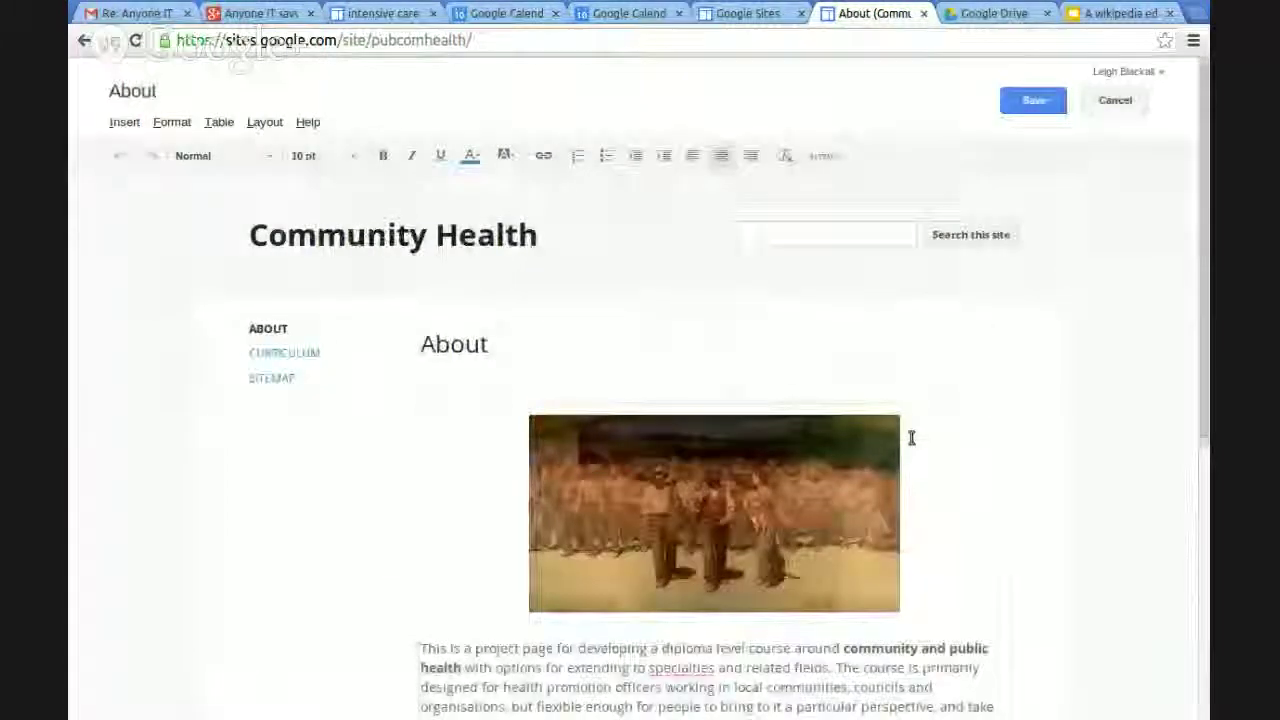
Remove the Google presentation below the paragraph and save the About page
scroll(931, 414, "down", 3)
scroll(935, 415, "down", 1)
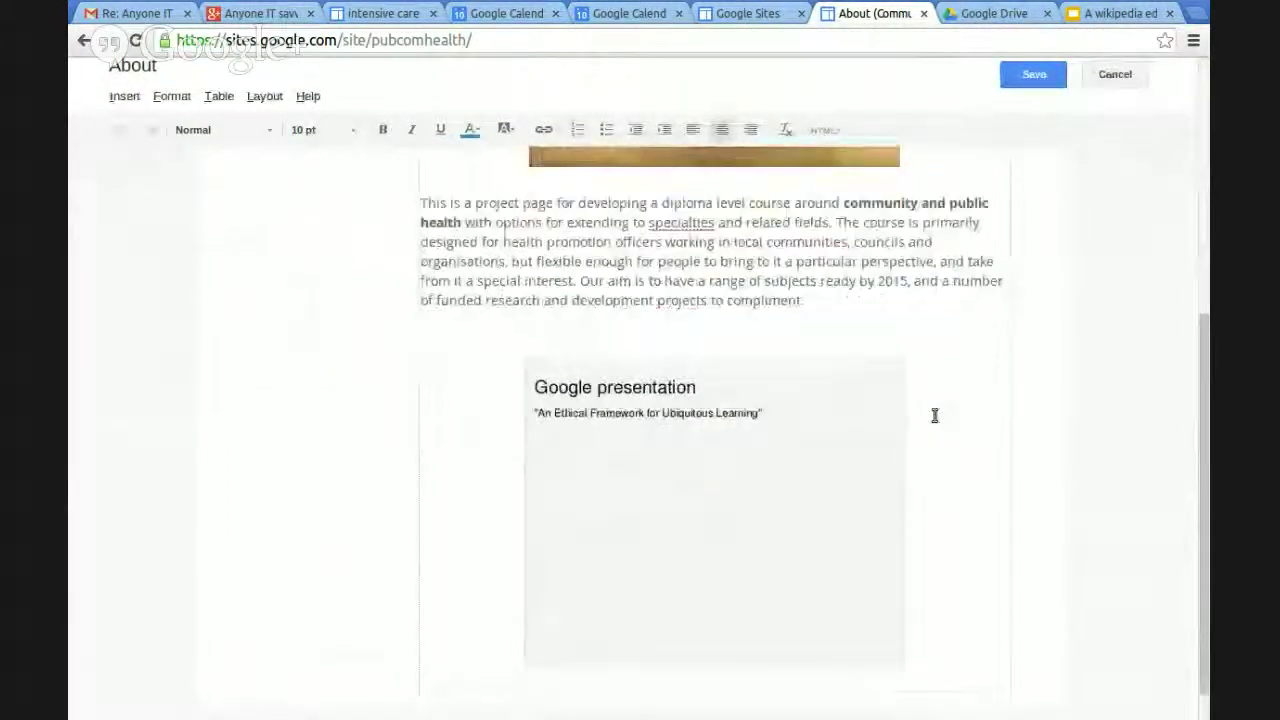
left_click(829, 545)
left_click(761, 688)
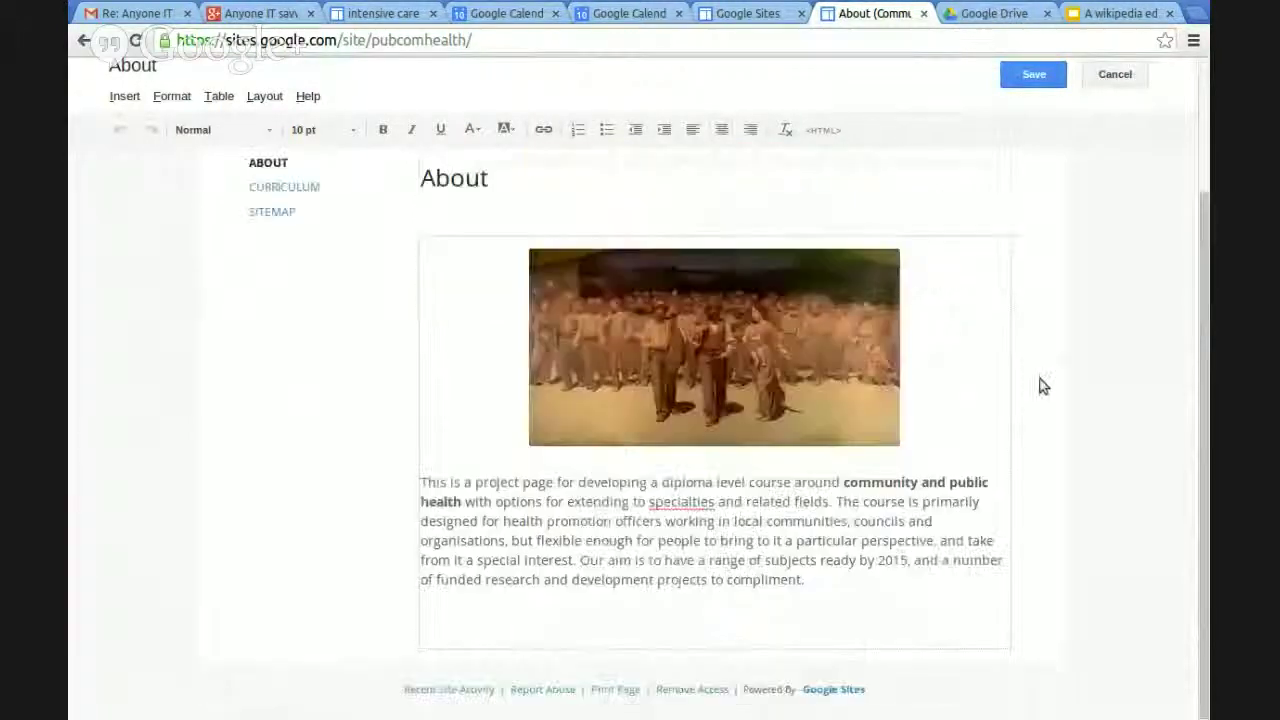
left_click(1035, 80)
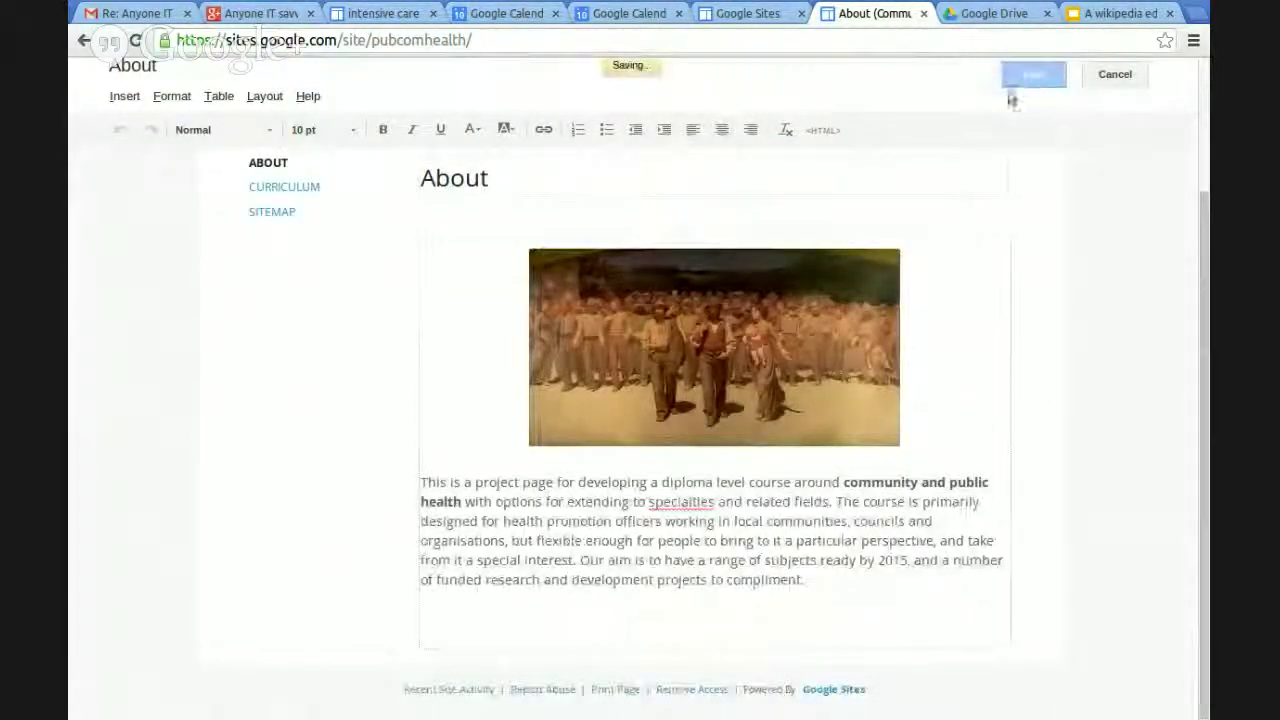